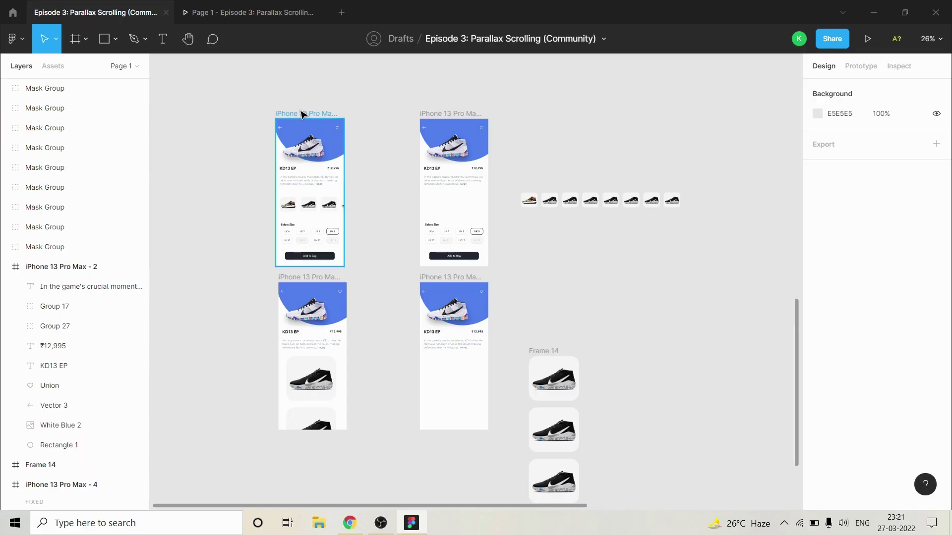
Step: Preview the iPhone 13 Pro Max - 1 screen as a prototype and scroll its row of shoe thumbnails horizontally
{"action": "scroll", "coordinate": [302, 113], "scroll_direction": "up", "scroll_amount": 3}
{"action": "left_click", "coordinate": [317, 127]}
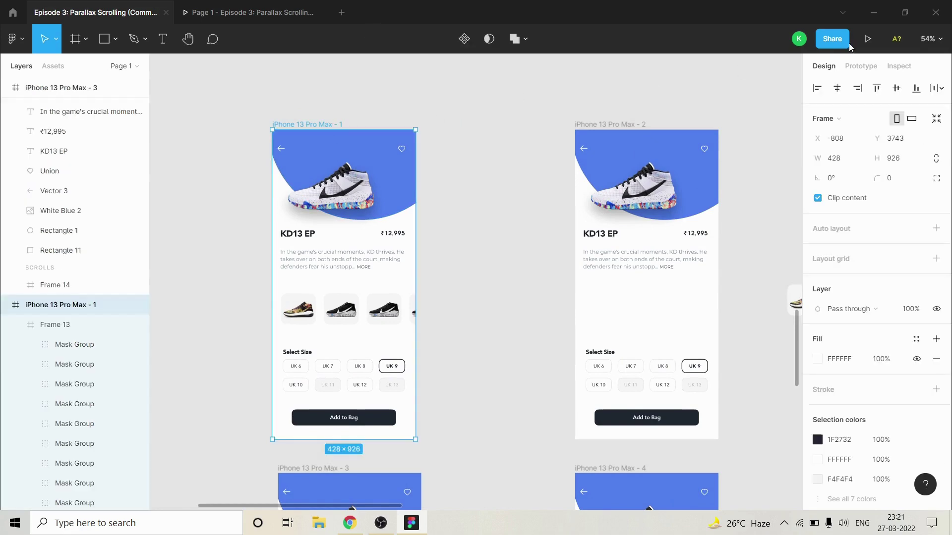
{"action": "left_click", "coordinate": [867, 38]}
{"action": "left_click_drag", "start_coordinate": [443, 303], "coordinate": [520, 308]}
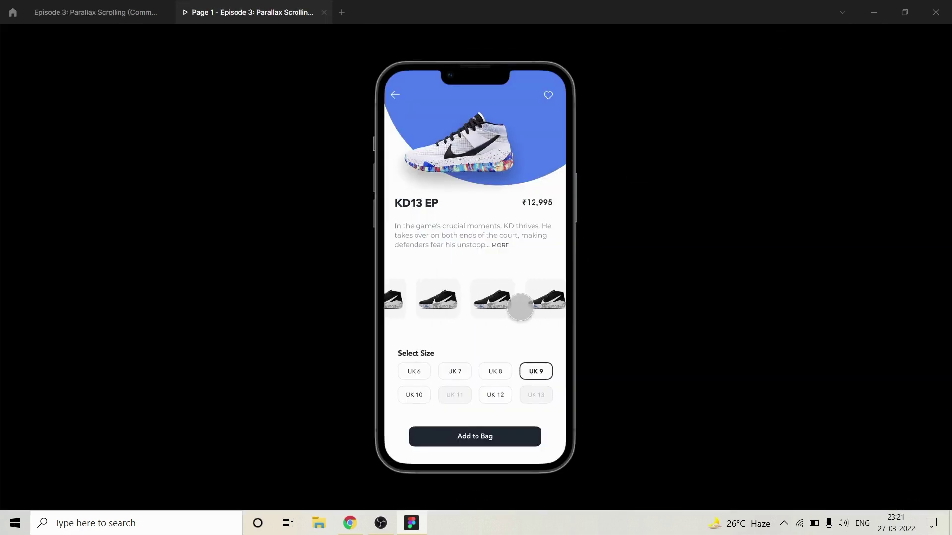
{"action": "left_click_drag", "start_coordinate": [434, 310], "coordinate": [570, 299]}
{"action": "left_click", "coordinate": [103, 18]}
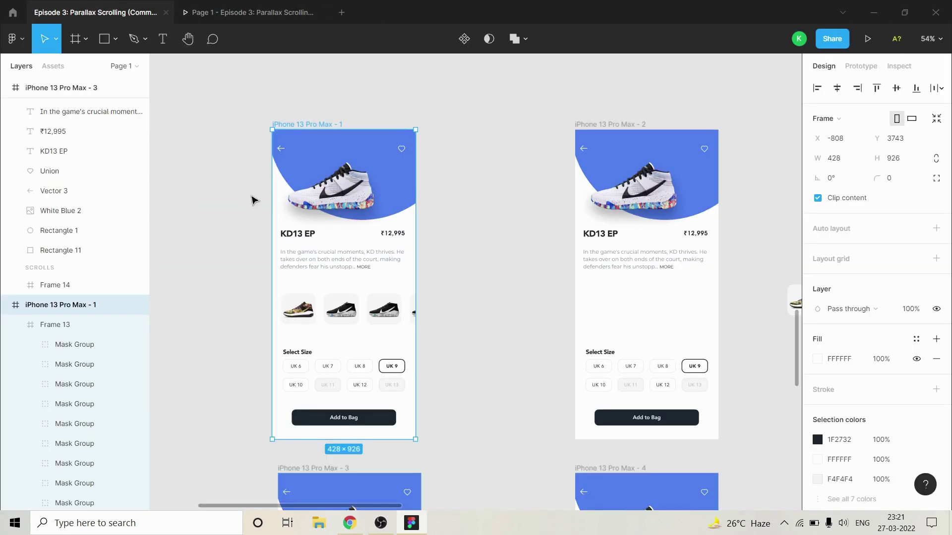
Step: Preview the iPhone 13 Pro Max - 3 screen as a prototype and scroll its large shoe cards vertically
{"action": "scroll", "coordinate": [362, 107], "scroll_direction": "down", "scroll_amount": 3}
{"action": "scroll", "coordinate": [350, 344], "scroll_direction": "up", "scroll_amount": 3}
{"action": "left_click", "coordinate": [343, 248]}
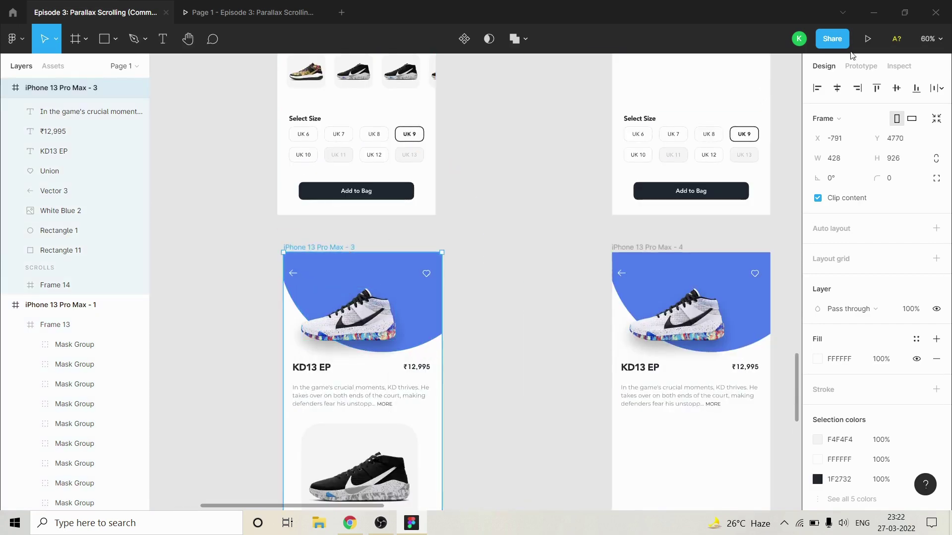
{"action": "left_click", "coordinate": [868, 39]}
{"action": "scroll", "coordinate": [480, 403], "scroll_direction": "down", "scroll_amount": 3}
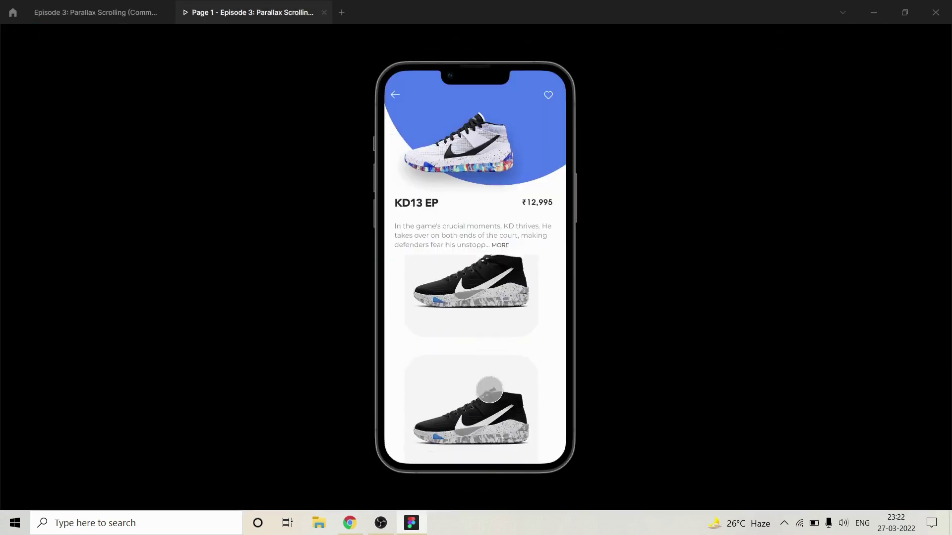
{"action": "left_click_drag", "start_coordinate": [490, 390], "coordinate": [484, 300]}
{"action": "left_click_drag", "start_coordinate": [480, 457], "coordinate": [474, 342]}
{"action": "left_click_drag", "start_coordinate": [472, 342], "coordinate": [464, 426]}
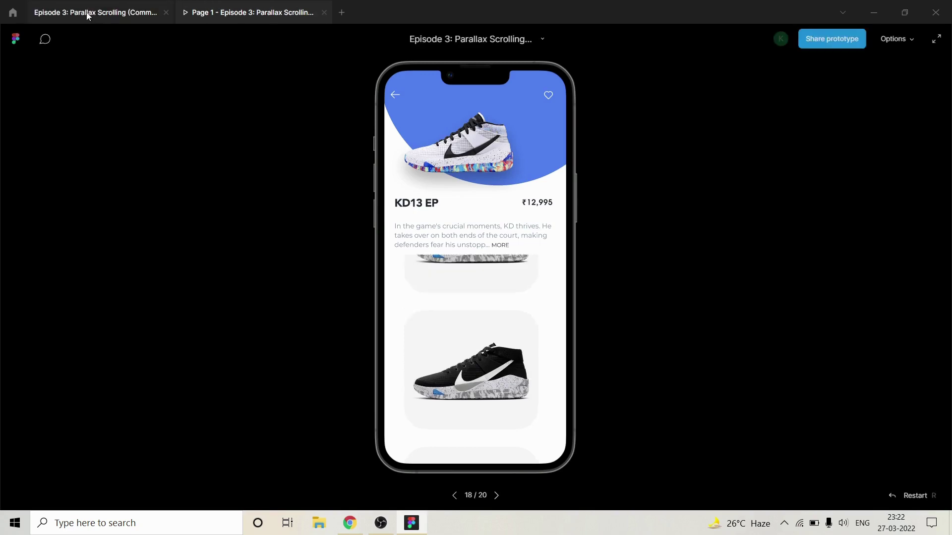
{"action": "left_click", "coordinate": [89, 16]}
Step: Examine the unfinished iPhone 13 Pro Max - 2 screen and the loose row of shoe thumbnails beside it
{"action": "scroll", "coordinate": [449, 245], "scroll_direction": "down", "scroll_amount": 5}
{"action": "scroll", "coordinate": [721, 149], "scroll_direction": "up", "scroll_amount": 1}
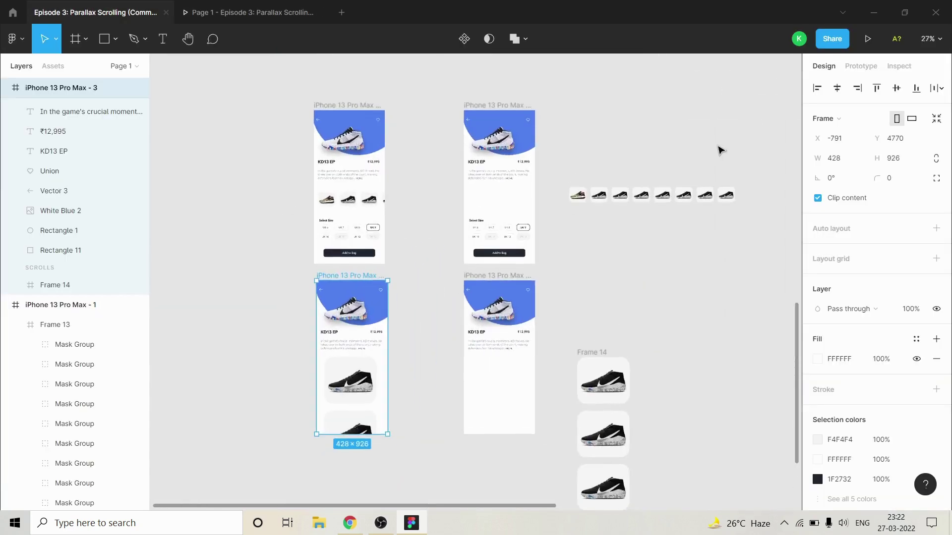
{"action": "scroll", "coordinate": [585, 144], "scroll_direction": "up", "scroll_amount": 5}
{"action": "scroll", "coordinate": [501, 170], "scroll_direction": "down", "scroll_amount": 2}
{"action": "scroll", "coordinate": [659, 164], "scroll_direction": "up", "scroll_amount": 1}
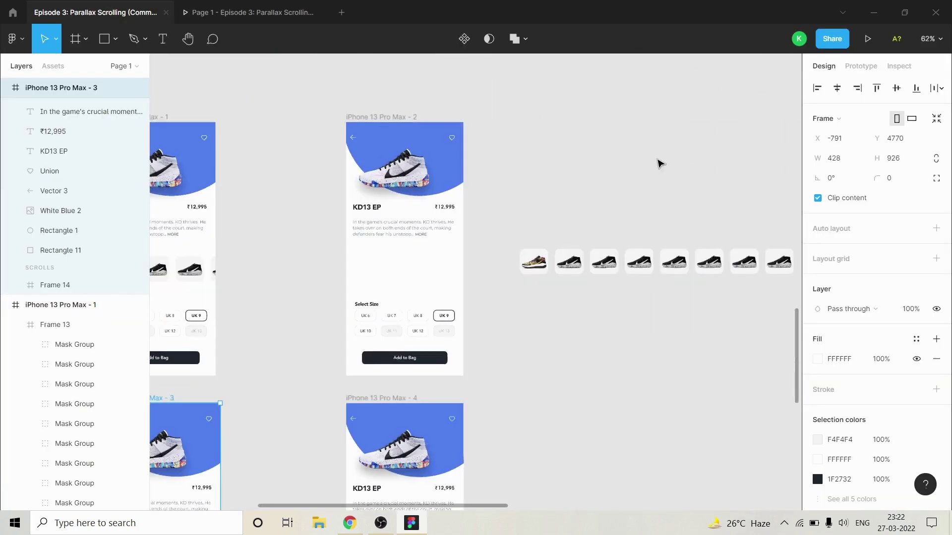
{"action": "scroll", "coordinate": [737, 198], "scroll_direction": "up", "scroll_amount": 2}
{"action": "scroll", "coordinate": [444, 208], "scroll_direction": "down", "scroll_amount": 1}
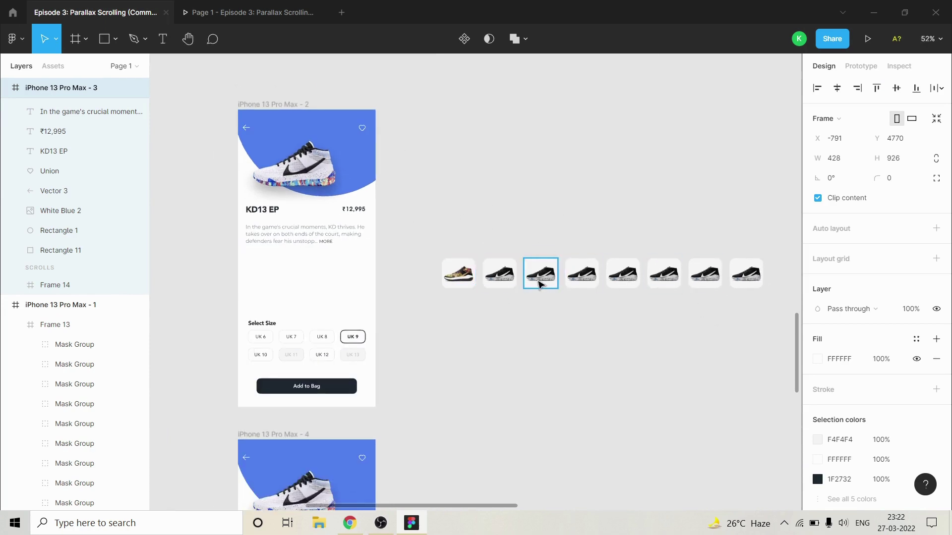
{"action": "scroll", "coordinate": [692, 290], "scroll_direction": "down", "scroll_amount": 1}
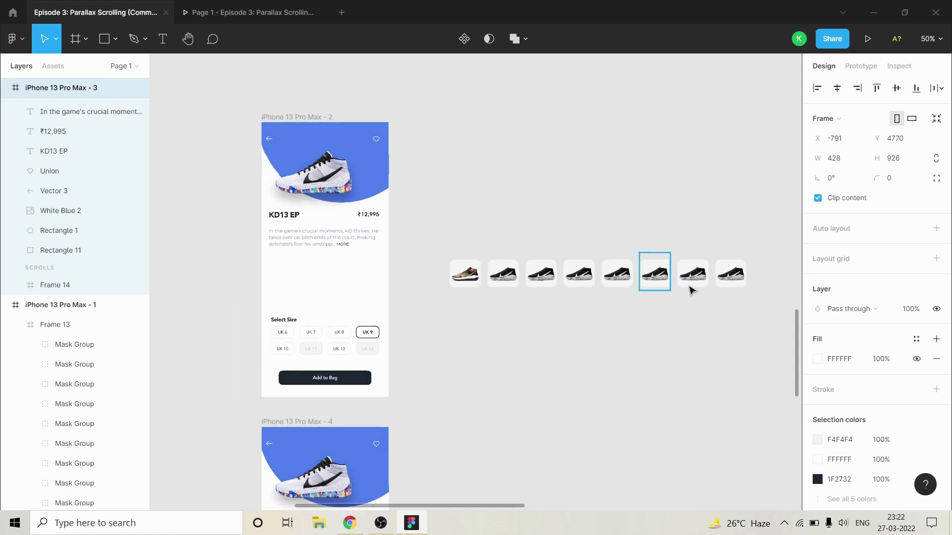
{"action": "scroll", "coordinate": [760, 286], "scroll_direction": "up", "scroll_amount": 2}
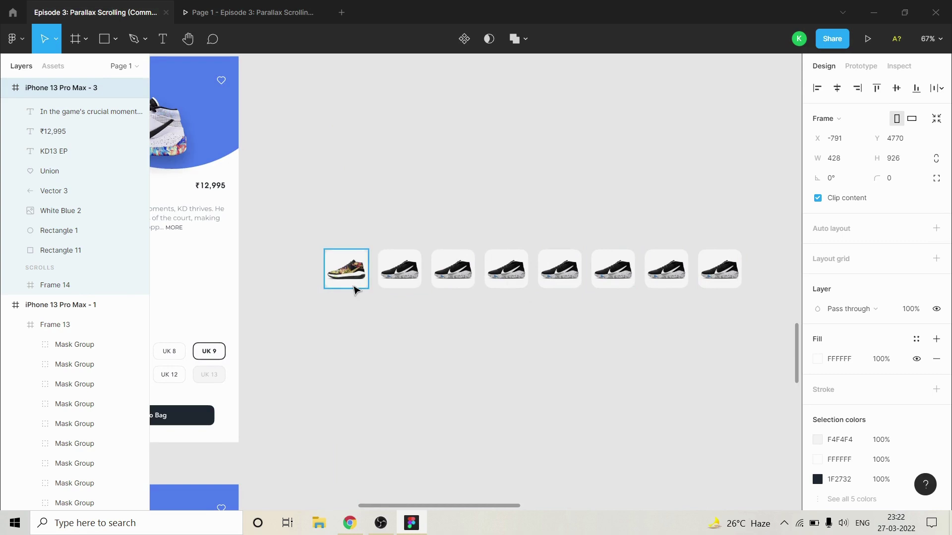
{"action": "scroll", "coordinate": [714, 245], "scroll_direction": "up", "scroll_amount": 1}
{"action": "left_click", "coordinate": [603, 202]}
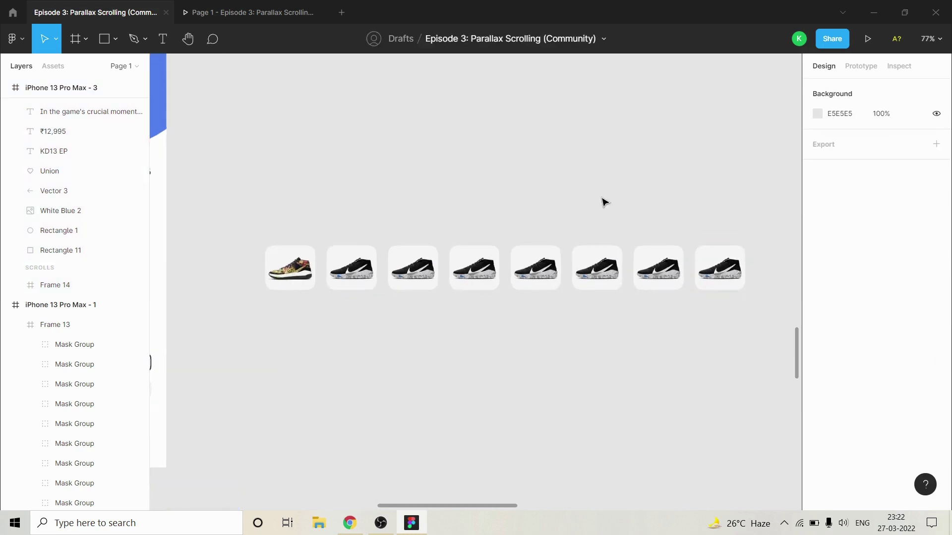
{"action": "scroll", "coordinate": [595, 201], "scroll_direction": "down", "scroll_amount": 1}
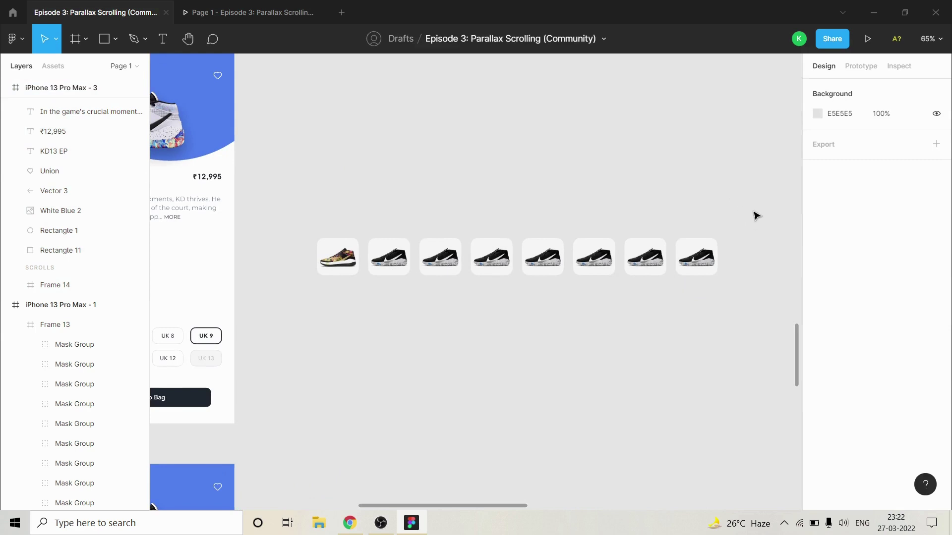
Step: Select all the loose shoe thumbnails beside iPhone 13 Pro Max - 2 and enclose them in one frame
{"action": "left_click", "coordinate": [703, 261]}
{"action": "left_click", "coordinate": [646, 260]}
{"action": "left_click", "coordinate": [570, 260]}
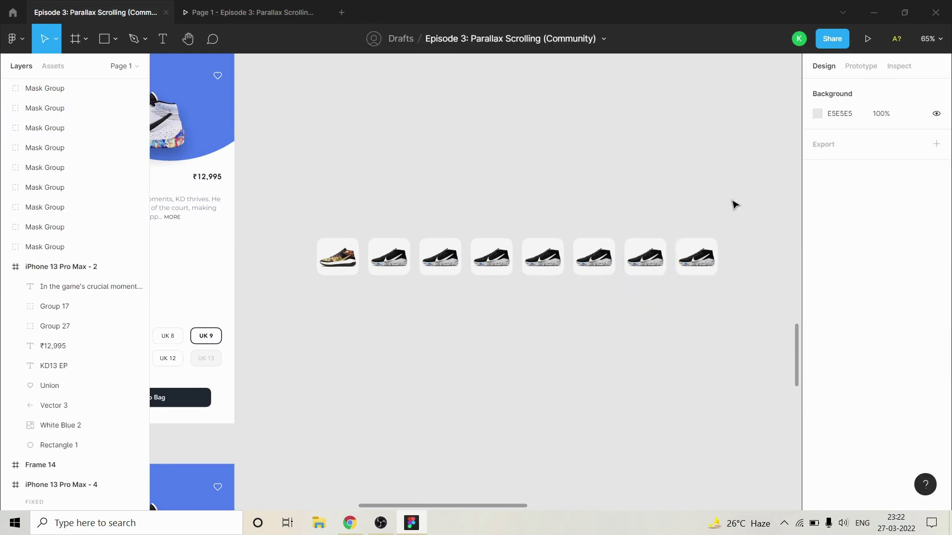
{"action": "left_click_drag", "start_coordinate": [753, 212], "coordinate": [314, 334]}
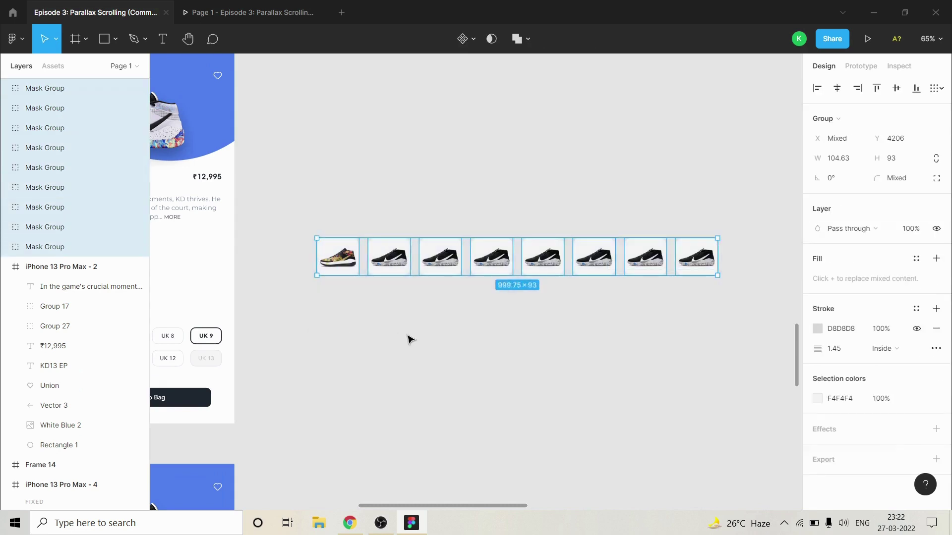
{"action": "right_click", "coordinate": [402, 267]}
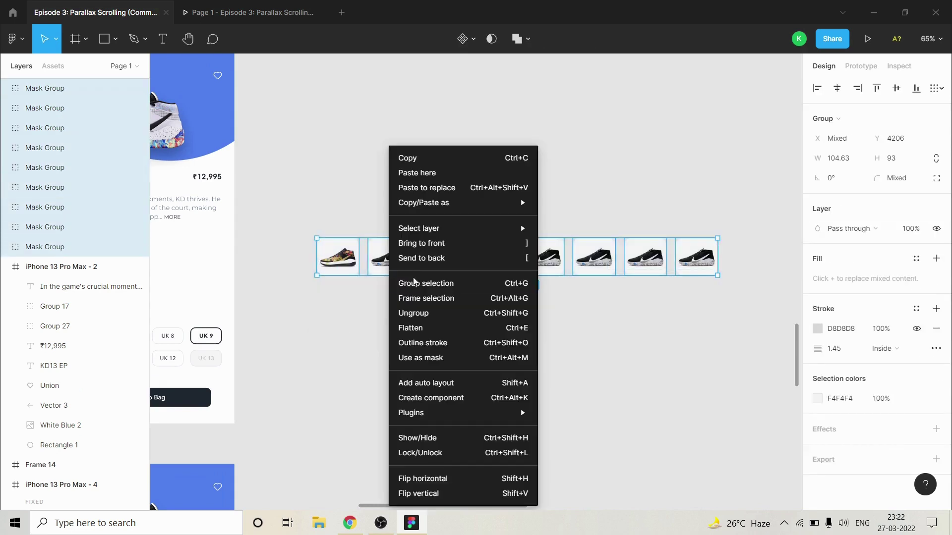
{"action": "left_click", "coordinate": [478, 298]}
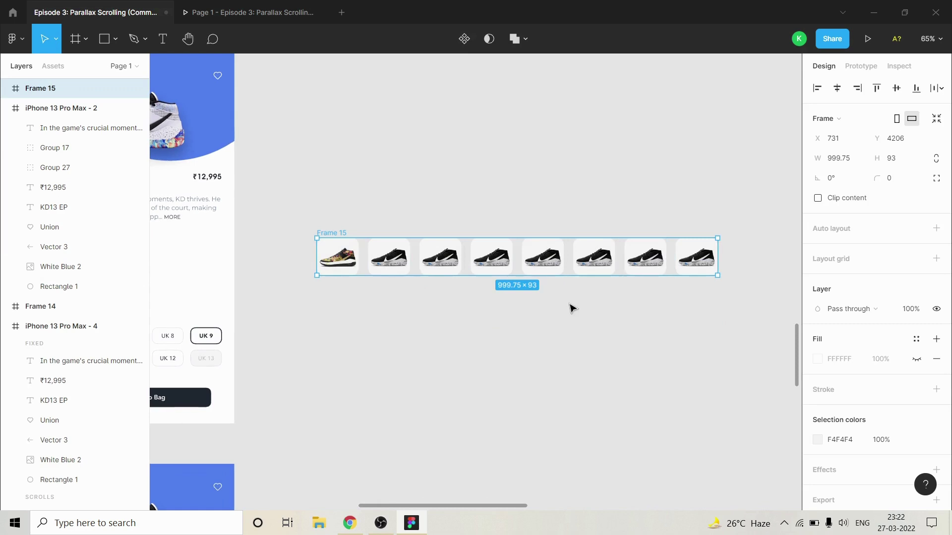
{"action": "scroll", "coordinate": [621, 268], "scroll_direction": "down", "scroll_amount": 2}
{"action": "scroll", "coordinate": [370, 266], "scroll_direction": "up", "scroll_amount": 2}
{"action": "scroll", "coordinate": [498, 247], "scroll_direction": "down", "scroll_amount": 2}
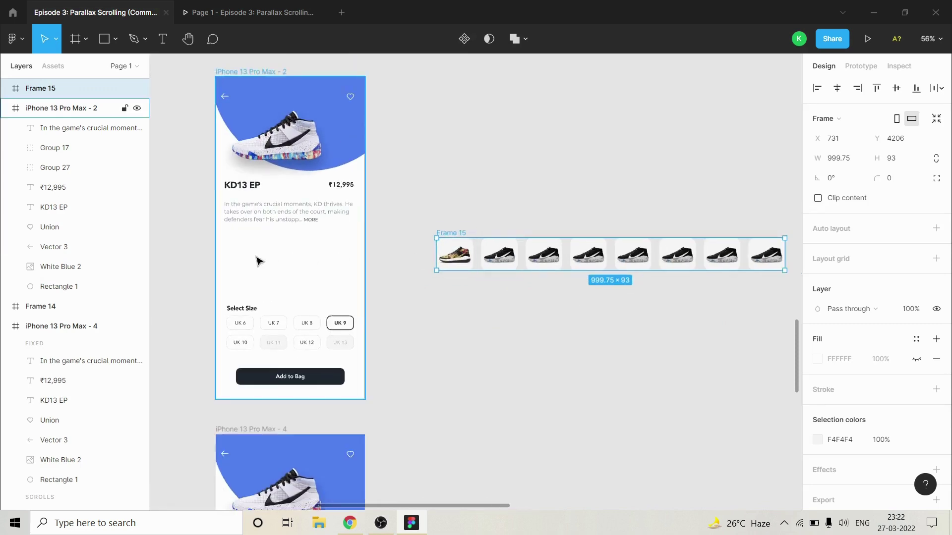
{"action": "scroll", "coordinate": [257, 259], "scroll_direction": "up", "scroll_amount": 3}
{"action": "scroll", "coordinate": [536, 235], "scroll_direction": "down", "scroll_amount": 1}
{"action": "scroll", "coordinate": [355, 263], "scroll_direction": "down", "scroll_amount": 2}
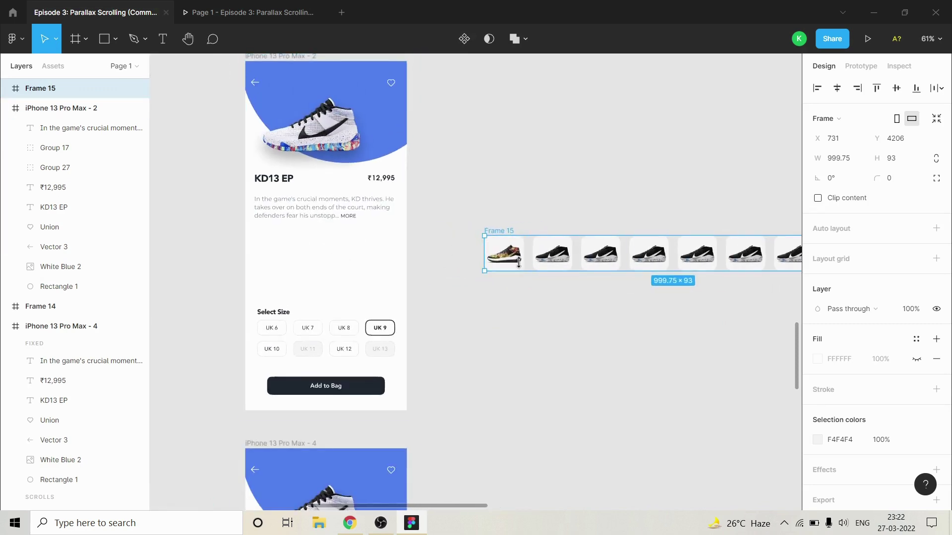
{"action": "scroll", "coordinate": [501, 330], "scroll_direction": "down", "scroll_amount": 1}
{"action": "left_click", "coordinate": [501, 329]}
{"action": "scroll", "coordinate": [361, 171], "scroll_direction": "down", "scroll_amount": 1}
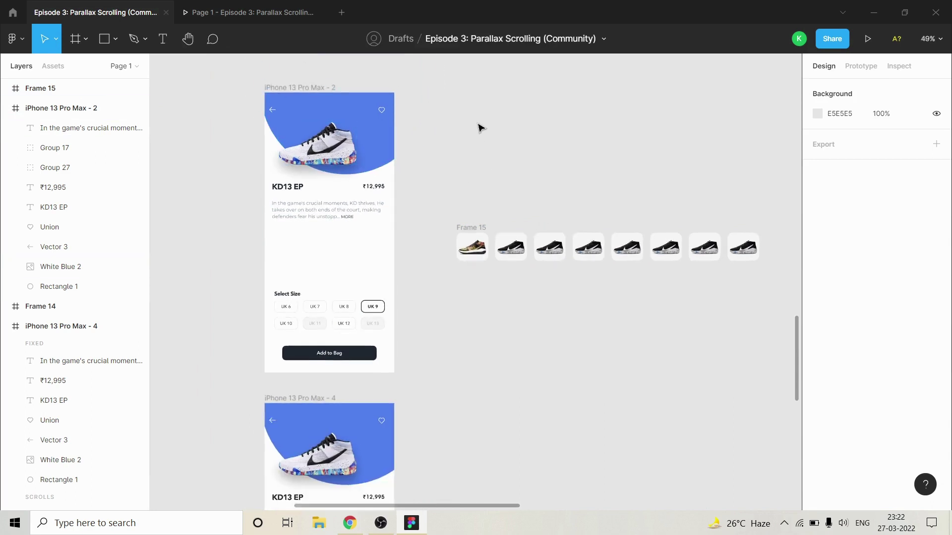
Step: Turn Clip content off and back on for iPhone 13 Pro Max - 2 to compare the header circle's overflow
{"action": "left_click", "coordinate": [281, 90]}
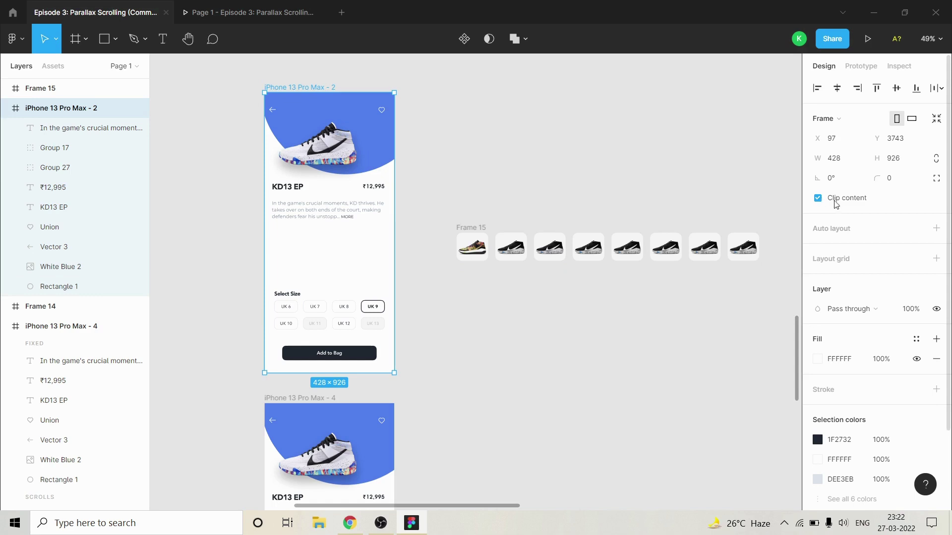
{"action": "left_click", "coordinate": [820, 199]}
{"action": "left_click", "coordinate": [819, 199]}
{"action": "left_click", "coordinate": [818, 199]}
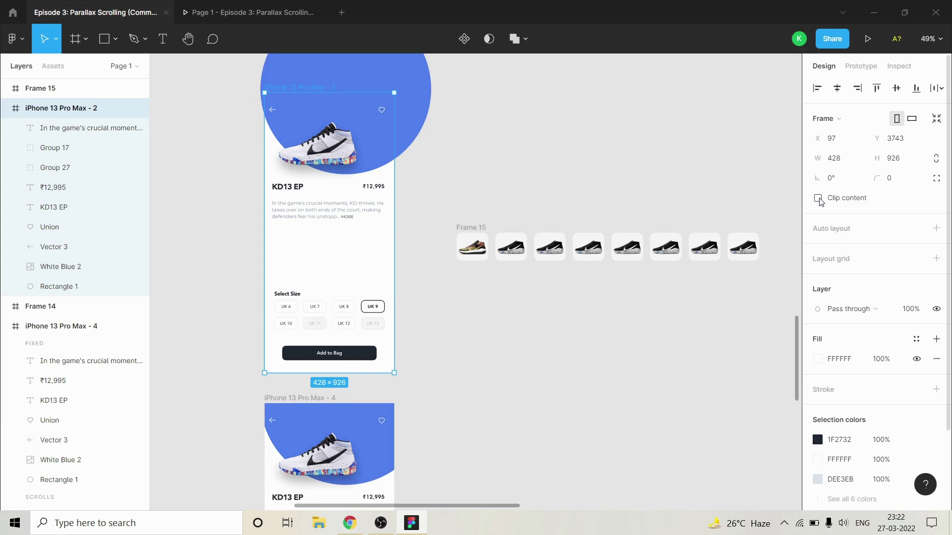
{"action": "left_click", "coordinate": [818, 198]}
Step: Move the thumbnail row frame into iPhone 13 Pro Max - 2 above Select Size, at X 32, Y 474
{"action": "left_click", "coordinate": [463, 95]}
{"action": "left_click", "coordinate": [480, 227]}
{"action": "left_click_drag", "start_coordinate": [480, 227], "coordinate": [289, 233]}
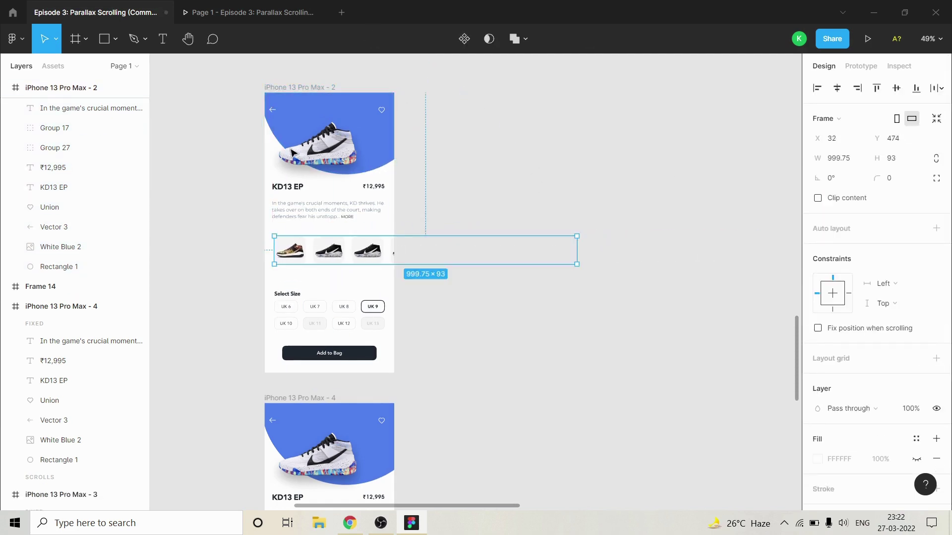
Step: Turn Clip content off for iPhone 13 Pro Max - 2 to inspect the overflowing thumbnails, and turn it back on
{"action": "left_click", "coordinate": [285, 87]}
{"action": "left_click", "coordinate": [818, 199]}
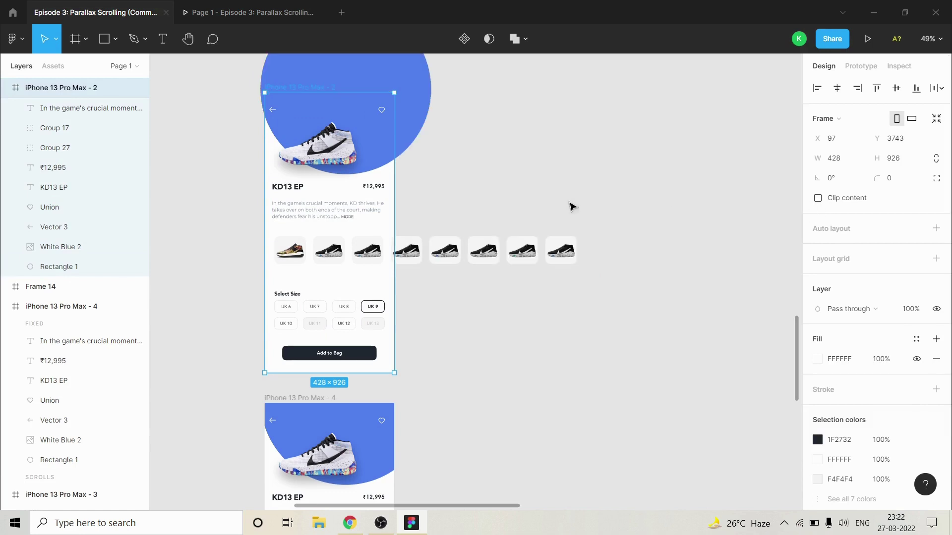
{"action": "scroll", "coordinate": [457, 416], "scroll_direction": "down", "scroll_amount": 1}
{"action": "scroll", "coordinate": [348, 134], "scroll_direction": "up", "scroll_amount": 1}
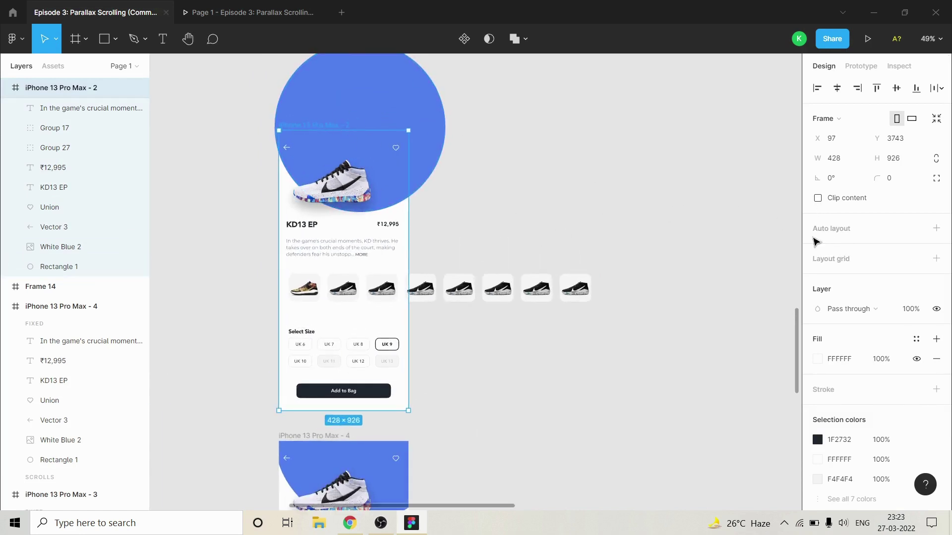
{"action": "left_click", "coordinate": [818, 198]}
{"action": "left_click", "coordinate": [562, 194]}
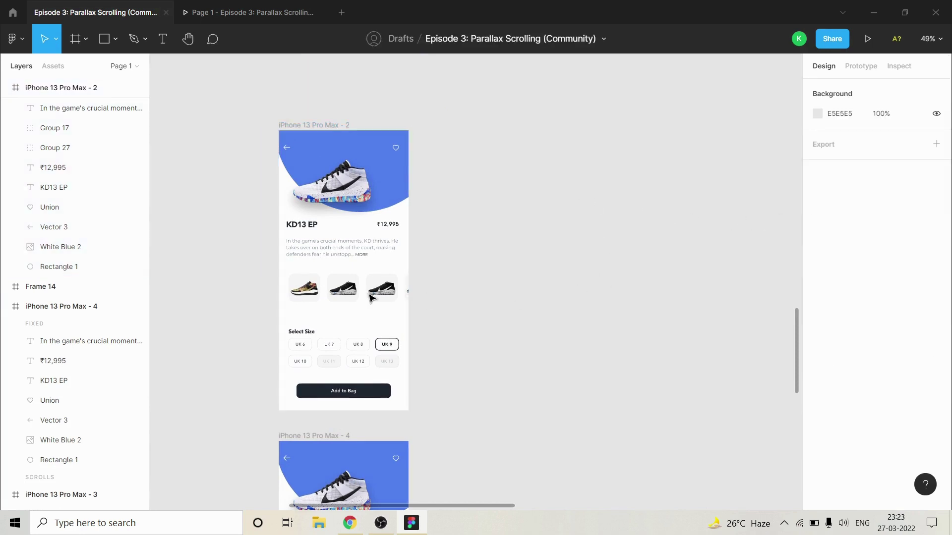
Step: Try narrowing the thumbnail row frame to a width of 652 without scaling its contents, and undo the resize
{"action": "scroll", "coordinate": [265, 297], "scroll_direction": "up", "scroll_amount": 2}
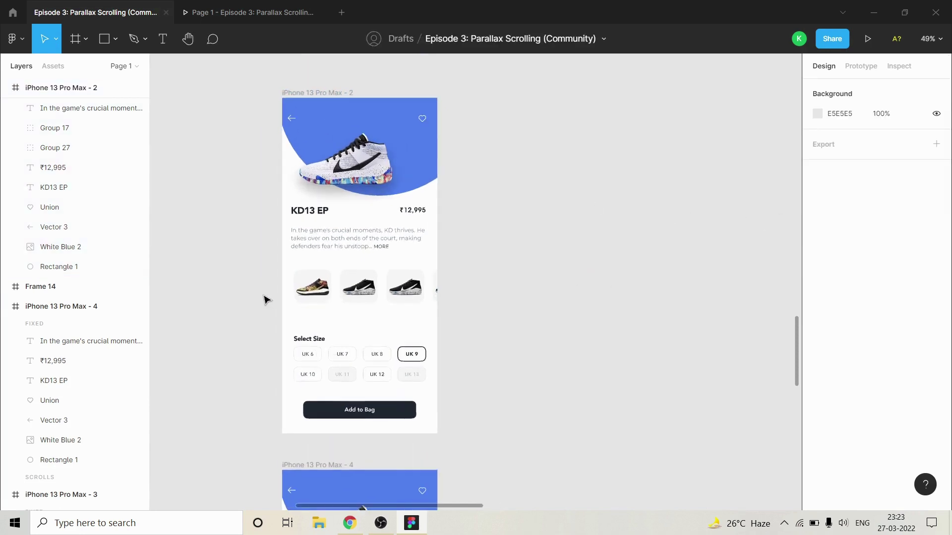
{"action": "left_click", "coordinate": [350, 294]}
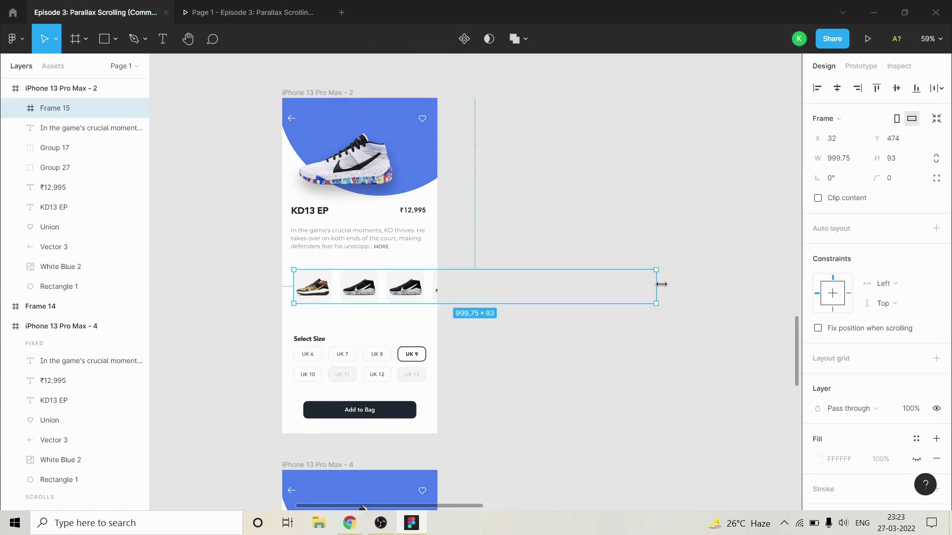
{"action": "left_click_drag", "start_coordinate": [660, 284], "coordinate": [530, 284]}
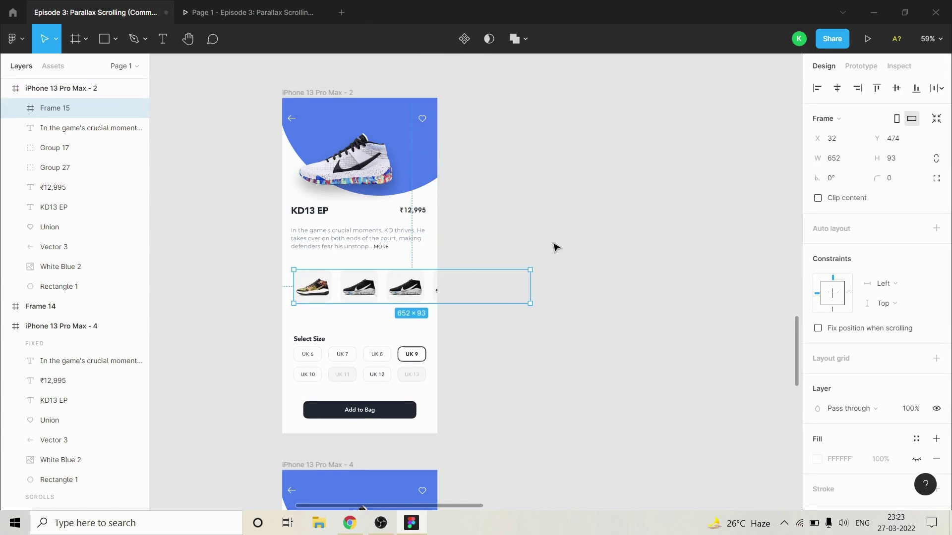
{"action": "key", "text": "ctrl+z"}
{"action": "left_click", "coordinate": [548, 246]}
Step: Narrow the thumbnail row frame to 396 wide so it ends at the phone screen's right edge, without scaling the thumbnails
{"action": "left_click", "coordinate": [378, 293]}
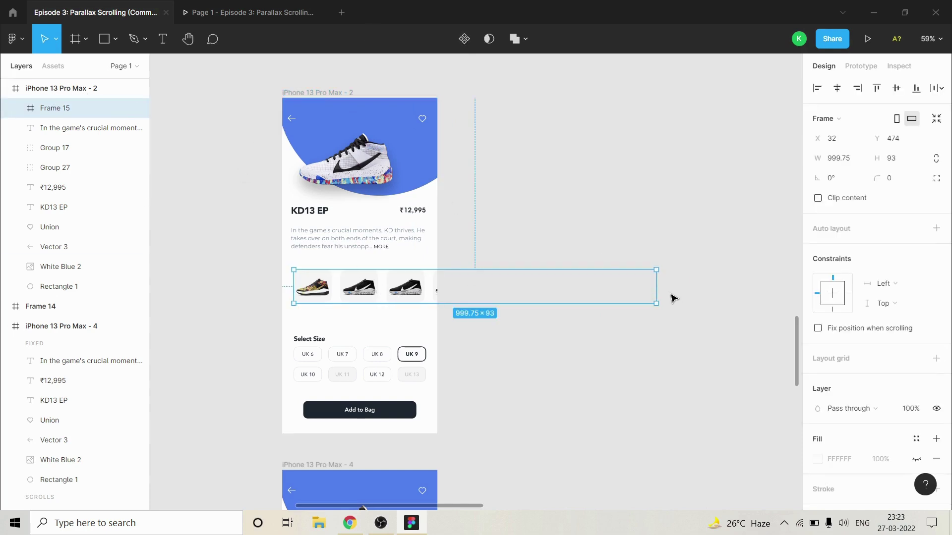
{"action": "left_click_drag", "start_coordinate": [654, 287], "coordinate": [440, 283]}
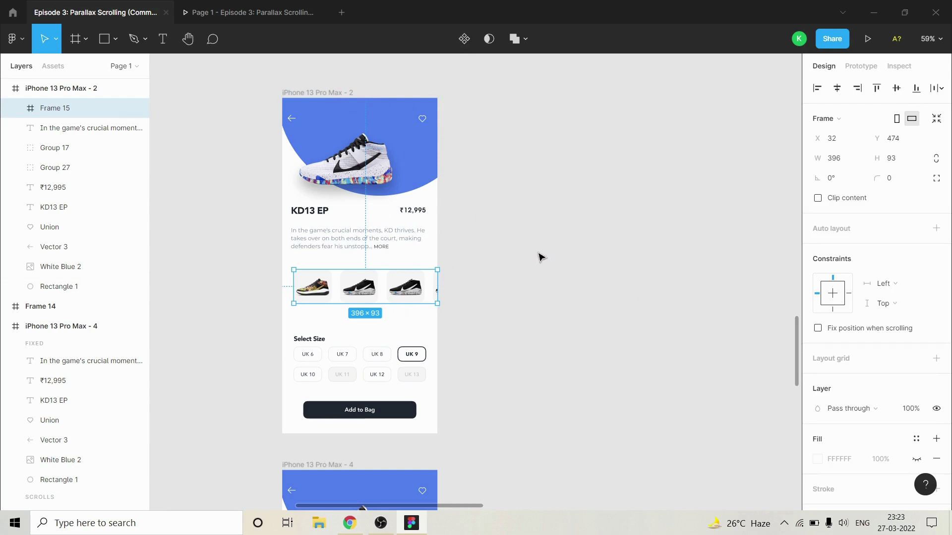
{"action": "left_click", "coordinate": [541, 257]}
{"action": "left_click", "coordinate": [404, 287]}
{"action": "scroll", "coordinate": [534, 249], "scroll_direction": "down", "scroll_amount": 1}
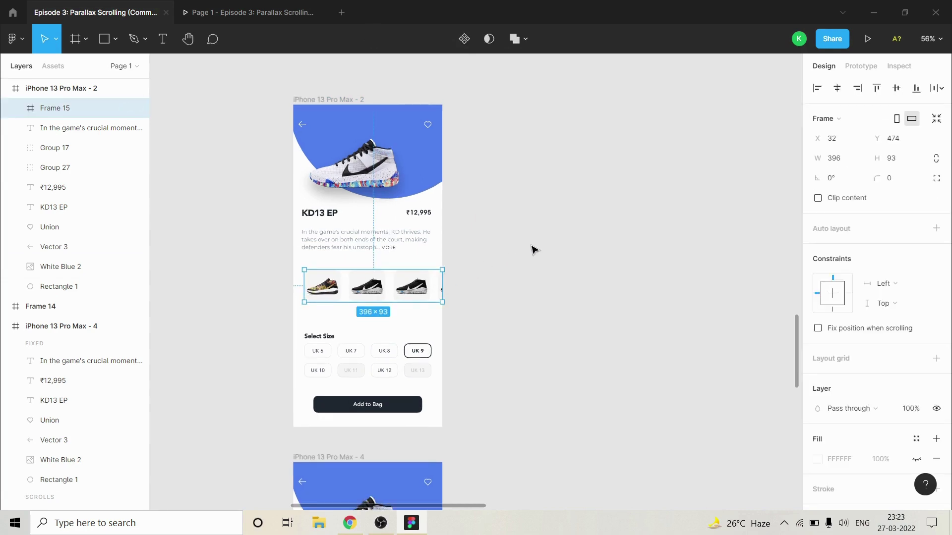
{"action": "left_click", "coordinate": [452, 276]}
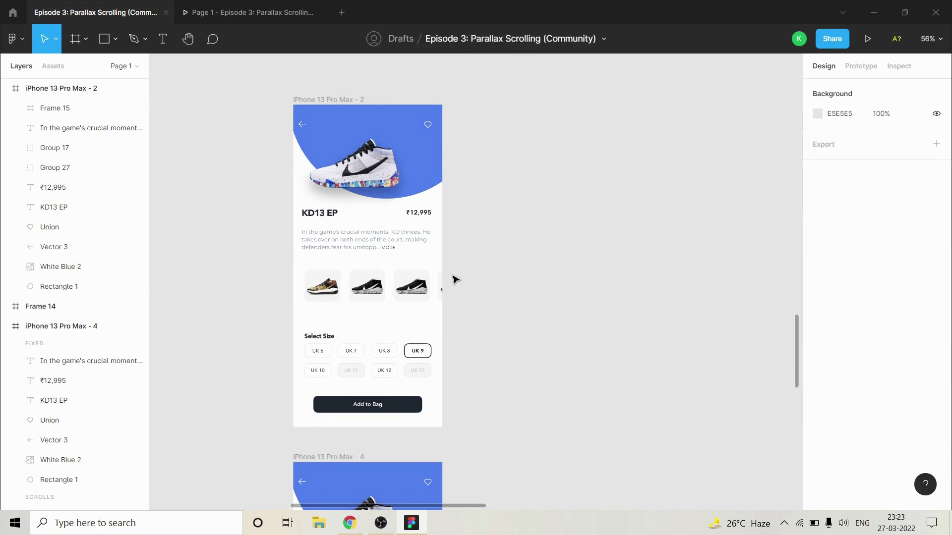
Step: Set the thumbnail row frame in iPhone 13 Pro Max - 2 to Horizontal scrolling for its overflow
{"action": "left_click", "coordinate": [391, 290]}
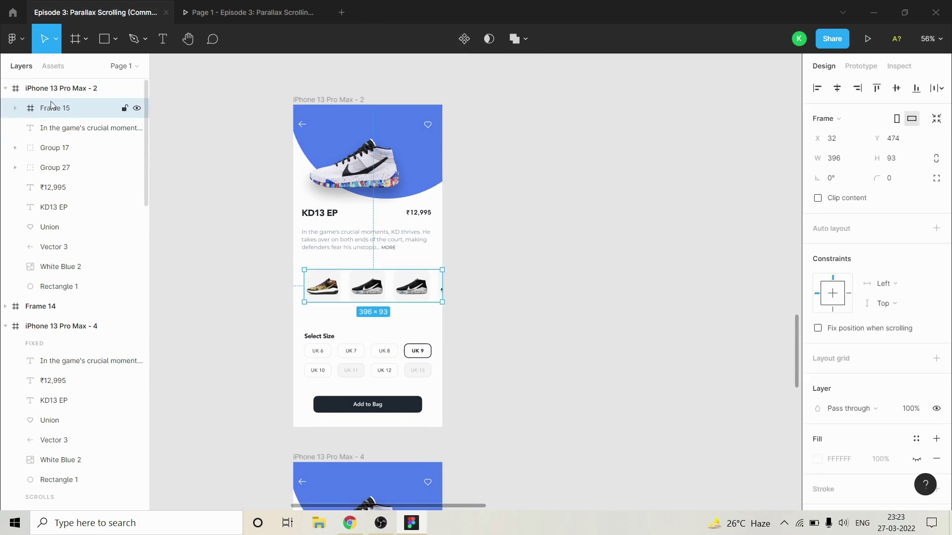
{"action": "left_click", "coordinate": [863, 70]}
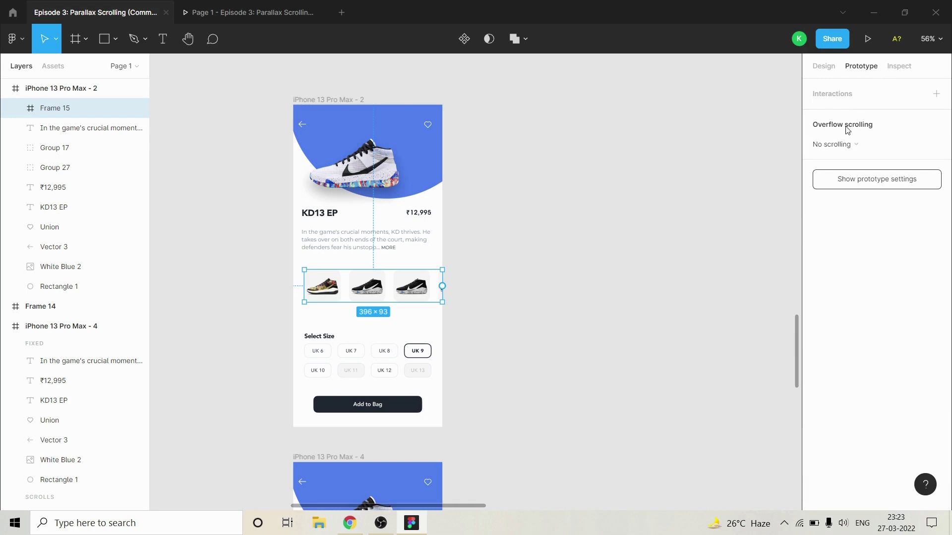
{"action": "left_click", "coordinate": [836, 144]}
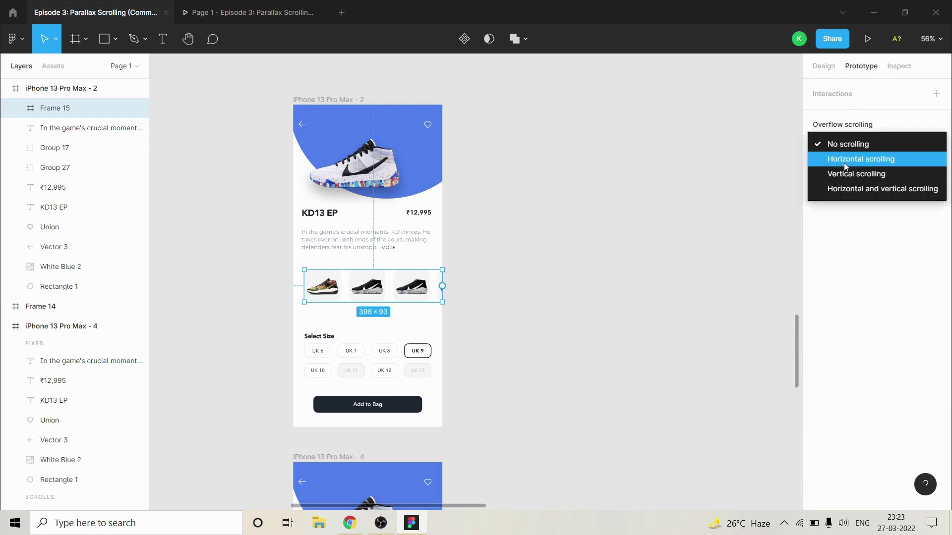
{"action": "left_click", "coordinate": [844, 162]}
{"action": "scroll", "coordinate": [633, 220], "scroll_direction": "down", "scroll_amount": 2}
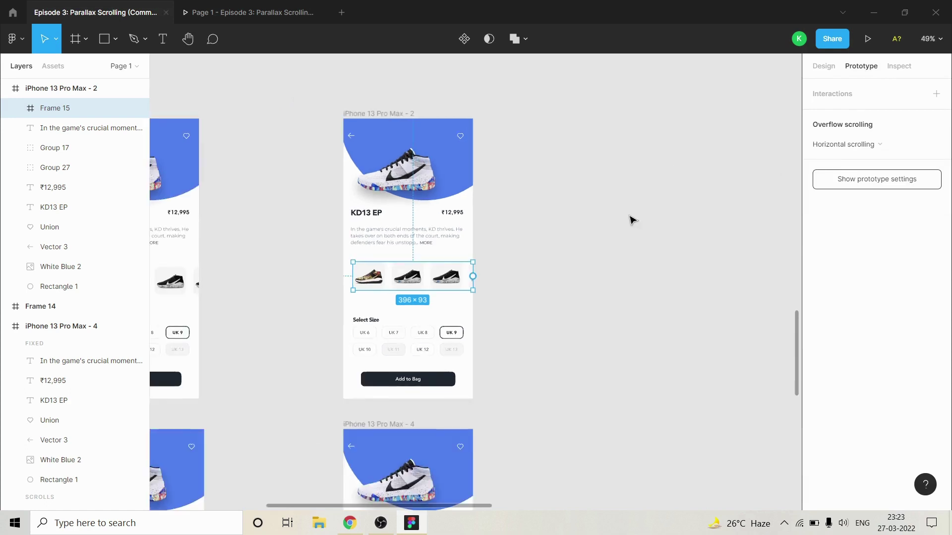
{"action": "left_click", "coordinate": [632, 220]}
Step: Preview the iPhone 13 Pro Max - 2 prototype, swipe the thumbnail row sideways to test its scrolling, and return to the design file
{"action": "scroll", "coordinate": [347, 267], "scroll_direction": "up", "scroll_amount": 3}
{"action": "scroll", "coordinate": [314, 298], "scroll_direction": "down", "scroll_amount": 2}
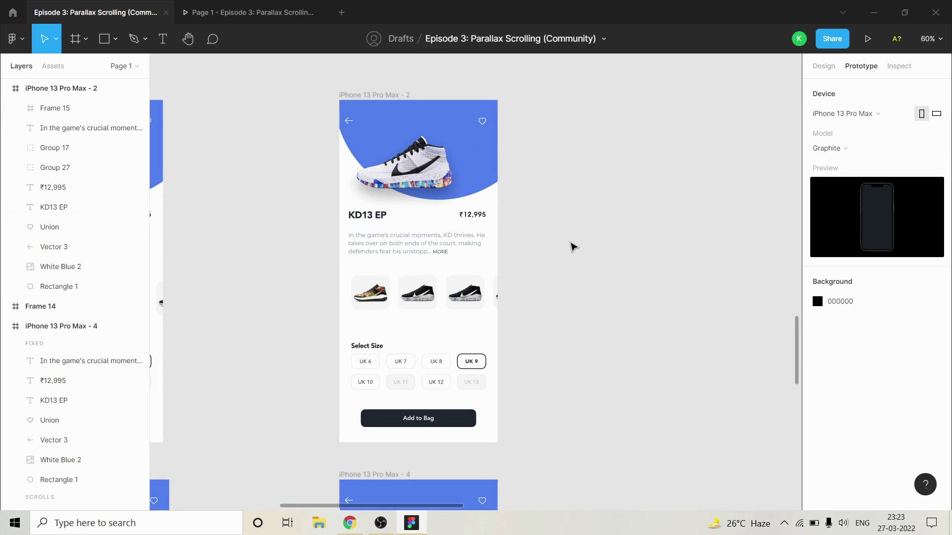
{"action": "left_click", "coordinate": [392, 95]}
{"action": "left_click", "coordinate": [868, 38]}
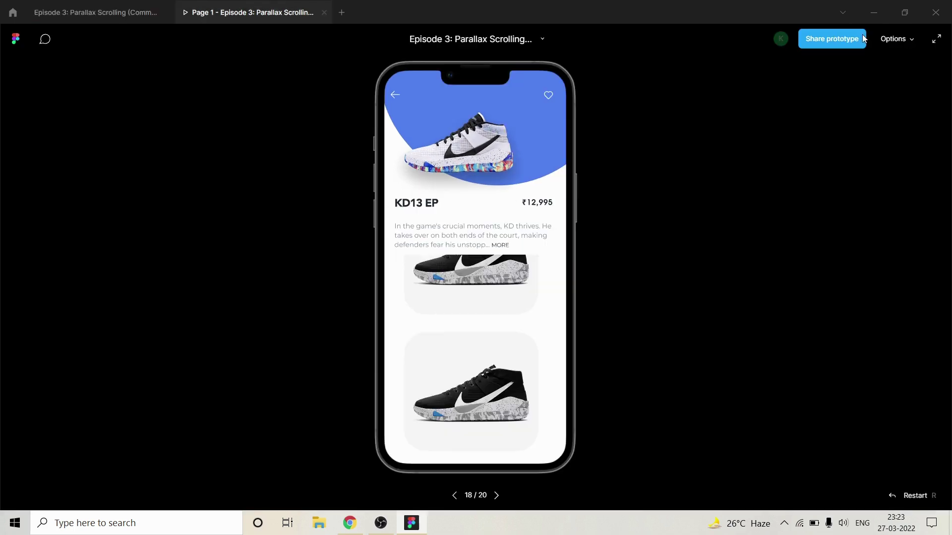
{"action": "left_click_drag", "start_coordinate": [540, 295], "coordinate": [427, 297]}
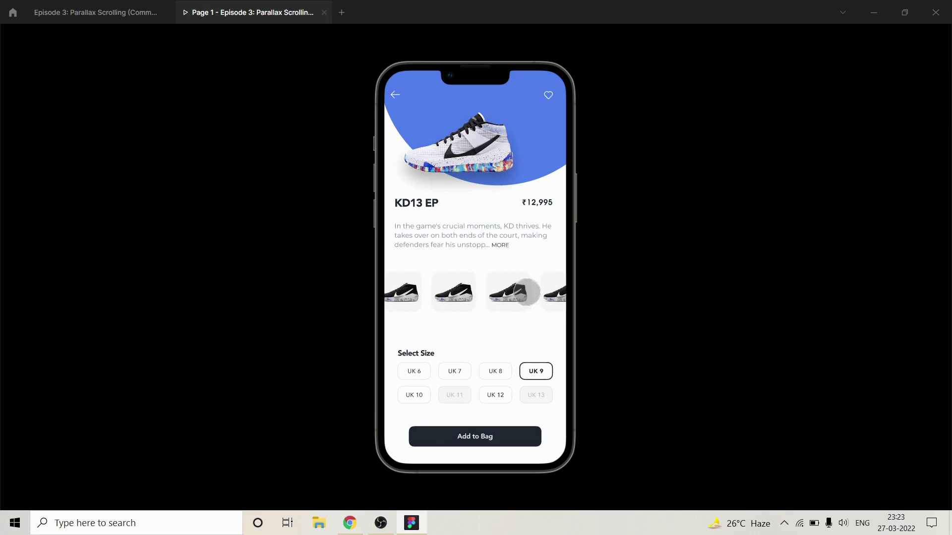
{"action": "left_click", "coordinate": [94, 12]}
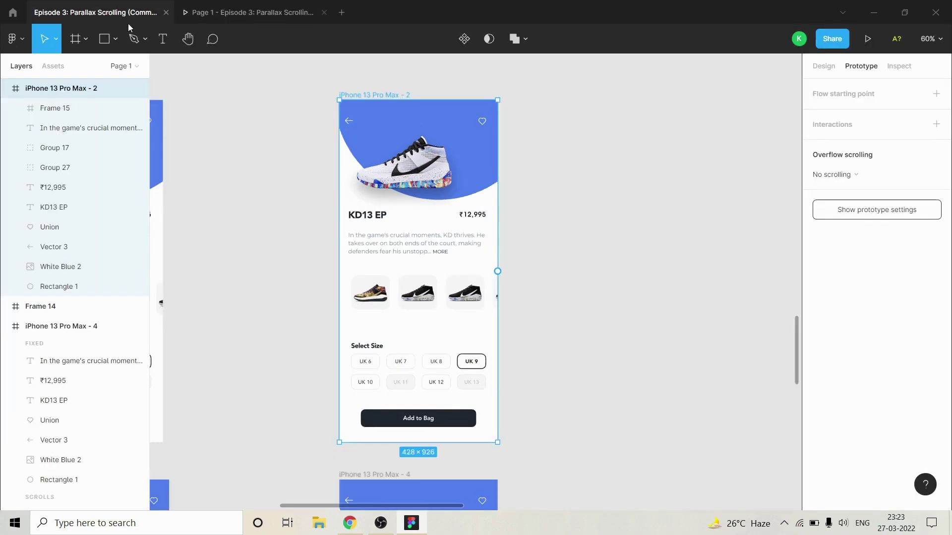
Step: Take the five shoe mask groups out of Frame 14 and delete the emptied frame
{"action": "scroll", "coordinate": [593, 202], "scroll_direction": "down", "scroll_amount": 5}
{"action": "scroll", "coordinate": [587, 174], "scroll_direction": "down", "scroll_amount": 3}
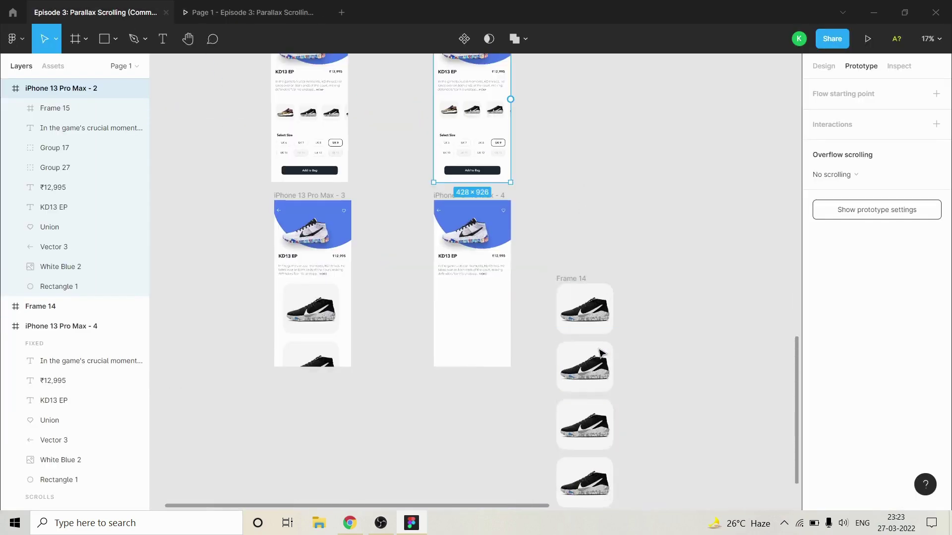
{"action": "left_click", "coordinate": [587, 238]}
{"action": "scroll", "coordinate": [551, 226], "scroll_direction": "up", "scroll_amount": 1}
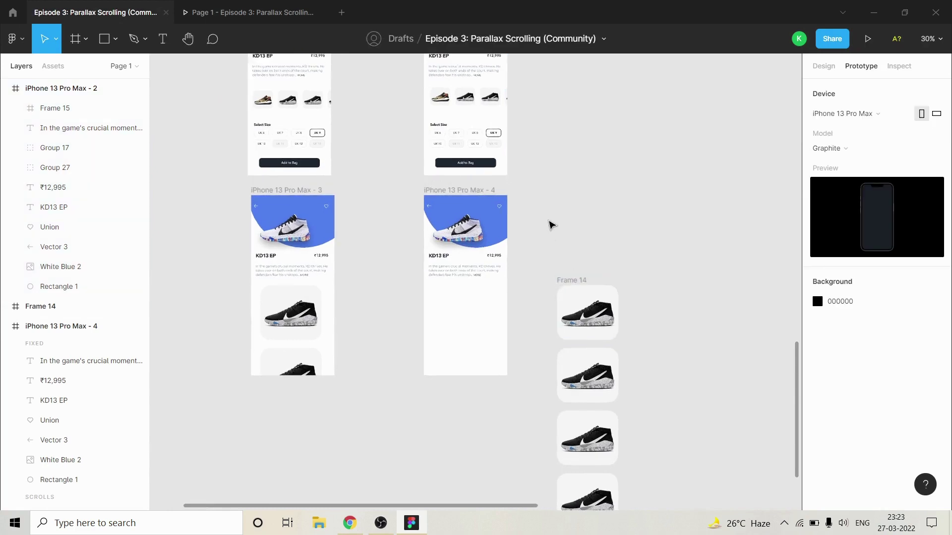
{"action": "scroll", "coordinate": [506, 204], "scroll_direction": "down", "scroll_amount": 4}
{"action": "scroll", "coordinate": [520, 287], "scroll_direction": "up", "scroll_amount": 4}
{"action": "scroll", "coordinate": [511, 132], "scroll_direction": "down", "scroll_amount": 3}
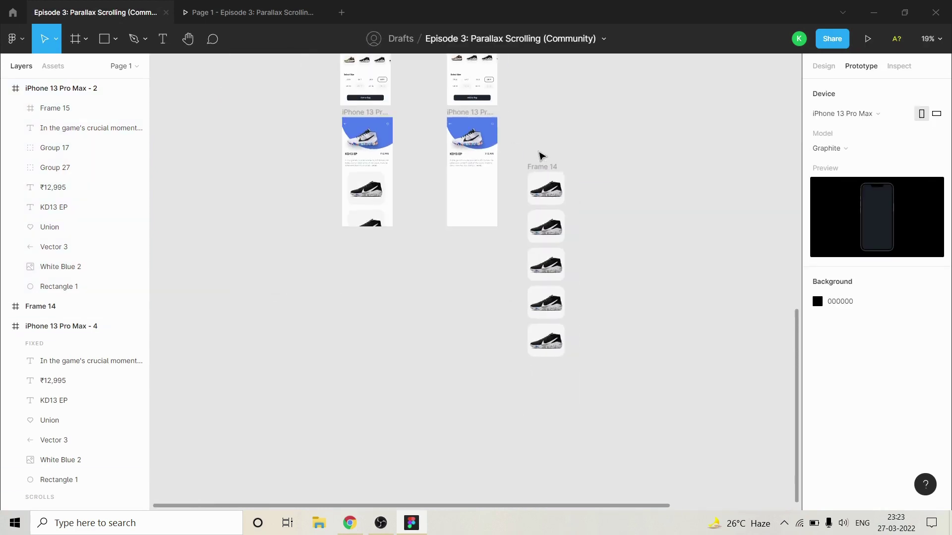
{"action": "left_click", "coordinate": [551, 169]}
{"action": "scroll", "coordinate": [568, 202], "scroll_direction": "up", "scroll_amount": 3}
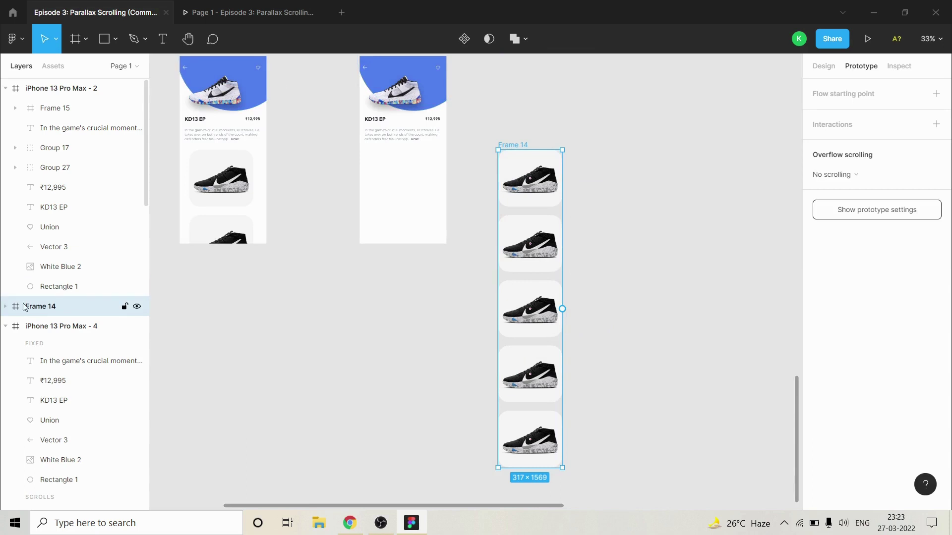
{"action": "left_click", "coordinate": [4, 307]}
{"action": "left_click", "coordinate": [49, 328]}
{"action": "left_click", "coordinate": [60, 404], "text": "shift"}
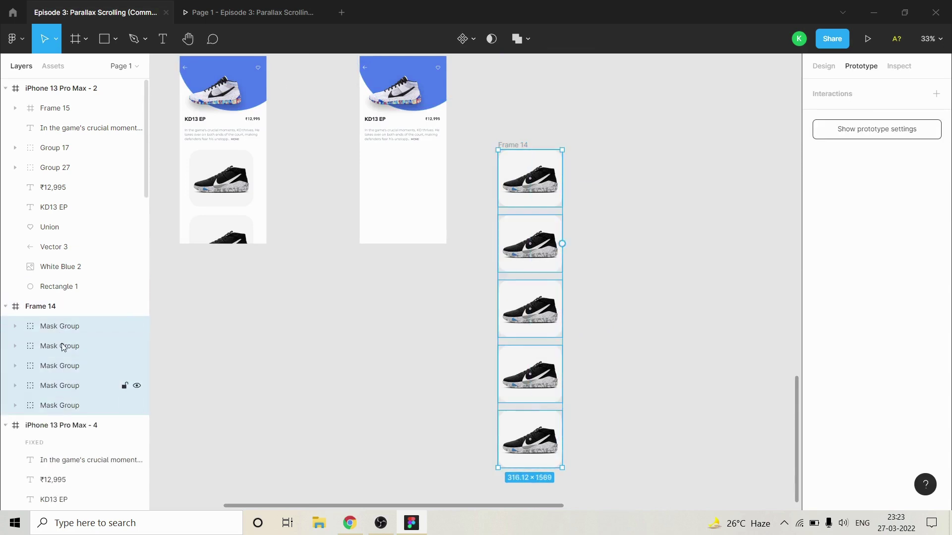
{"action": "left_click_drag", "start_coordinate": [68, 330], "coordinate": [74, 309]}
{"action": "left_click", "coordinate": [59, 405]}
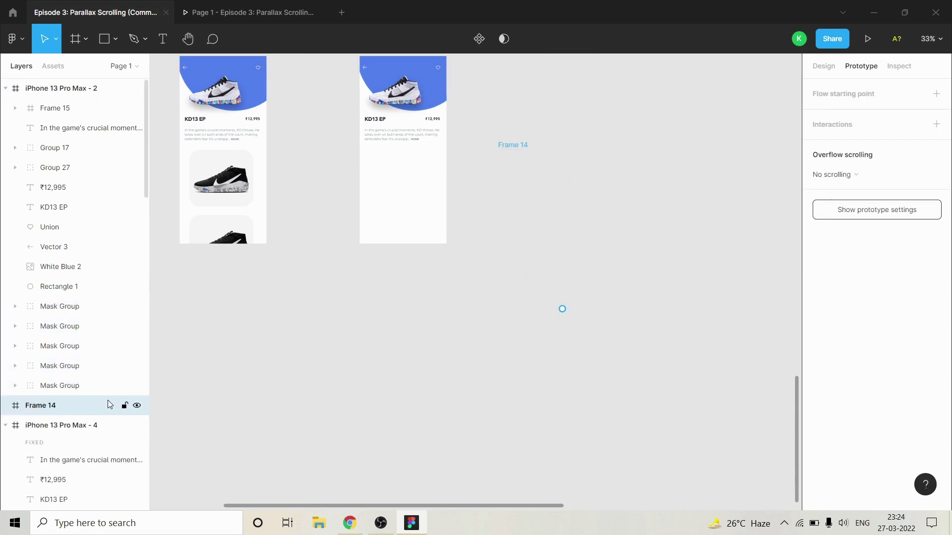
{"action": "key", "text": "Delete"}
Step: Move the five shoe mask groups out of iPhone 13 Pro Max - 2 to the top level of the layer order
{"action": "left_click", "coordinate": [74, 385]}
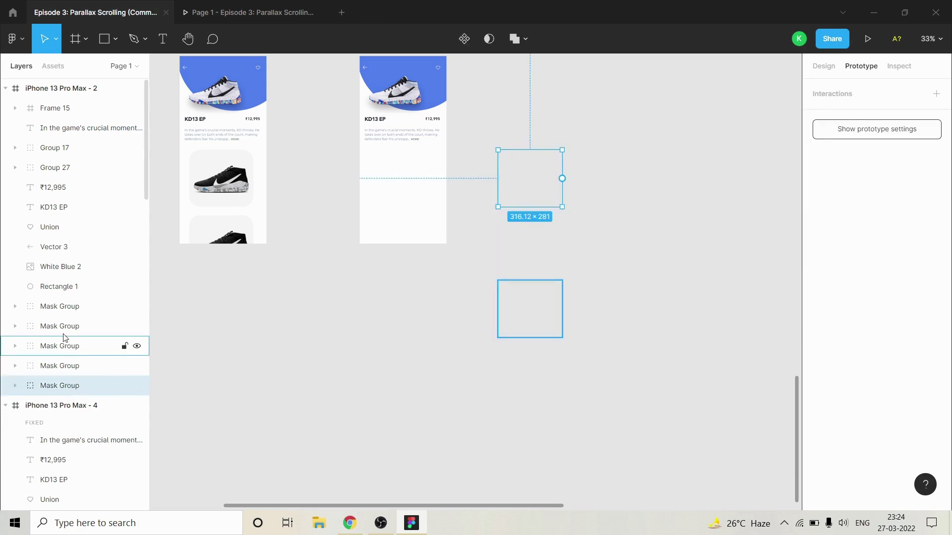
{"action": "left_click", "coordinate": [67, 307], "text": "shift"}
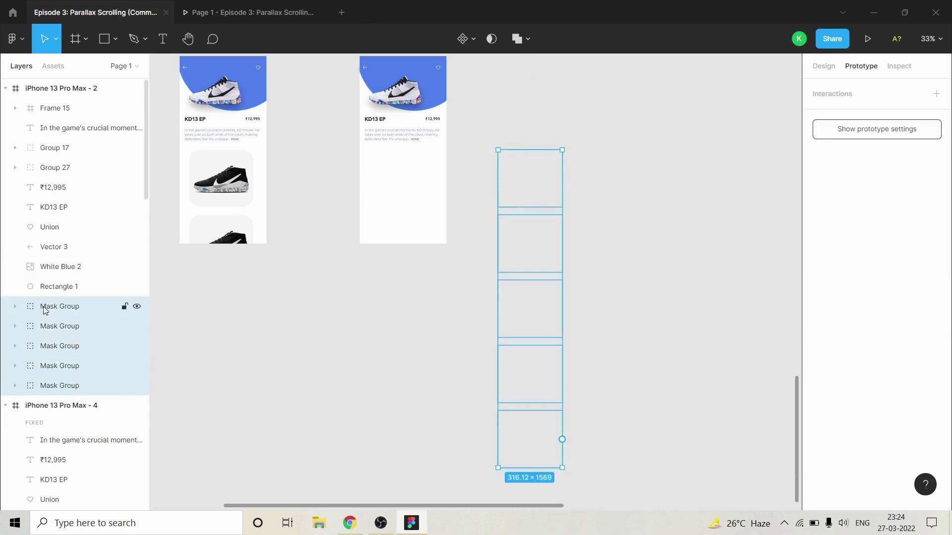
{"action": "left_click_drag", "start_coordinate": [48, 317], "coordinate": [16, 87]}
{"action": "left_click", "coordinate": [598, 218]}
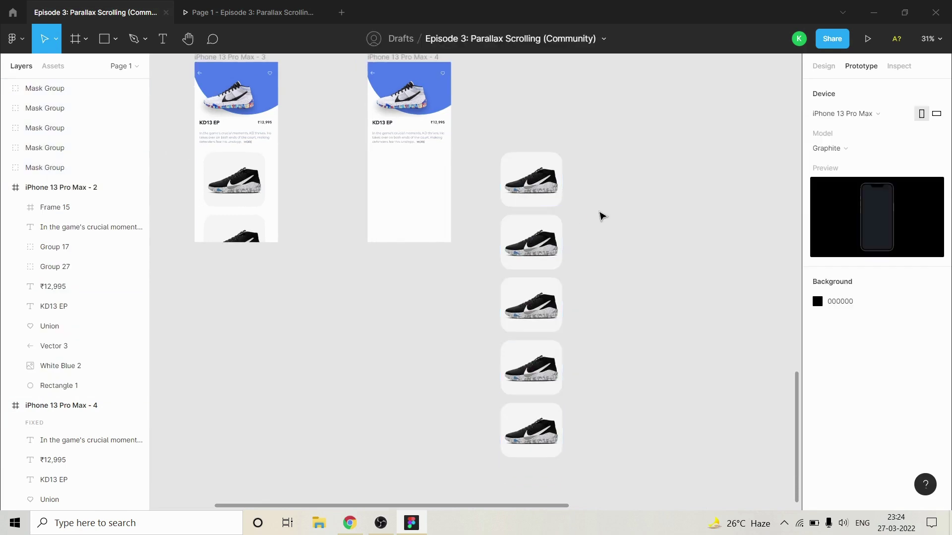
{"action": "scroll", "coordinate": [455, 215], "scroll_direction": "down", "scroll_amount": 2}
{"action": "scroll", "coordinate": [455, 216], "scroll_direction": "down", "scroll_amount": 3}
{"action": "scroll", "coordinate": [601, 198], "scroll_direction": "up", "scroll_amount": 3}
{"action": "scroll", "coordinate": [496, 248], "scroll_direction": "down", "scroll_amount": 2}
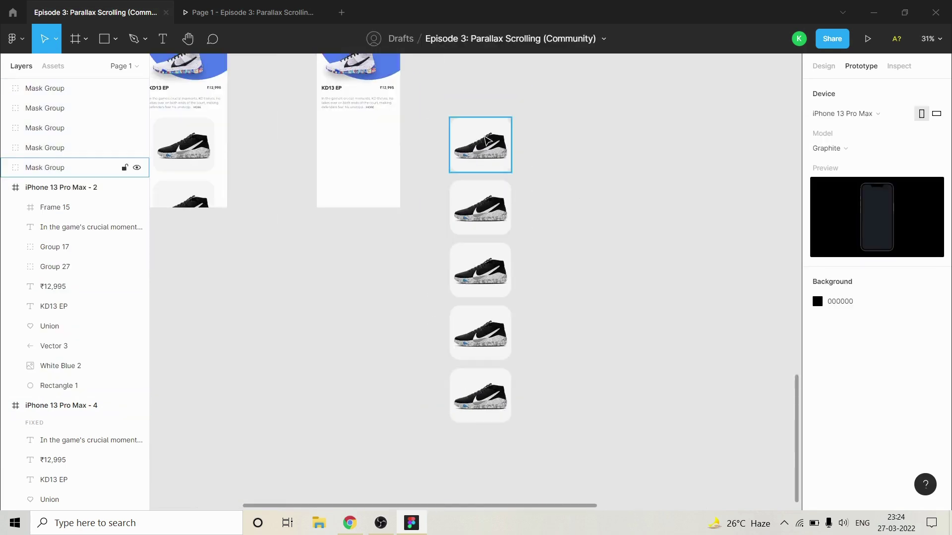
{"action": "scroll", "coordinate": [530, 260], "scroll_direction": "down", "scroll_amount": 2}
{"action": "left_click_drag", "start_coordinate": [542, 113], "coordinate": [425, 444]}
{"action": "left_click", "coordinate": [647, 190]}
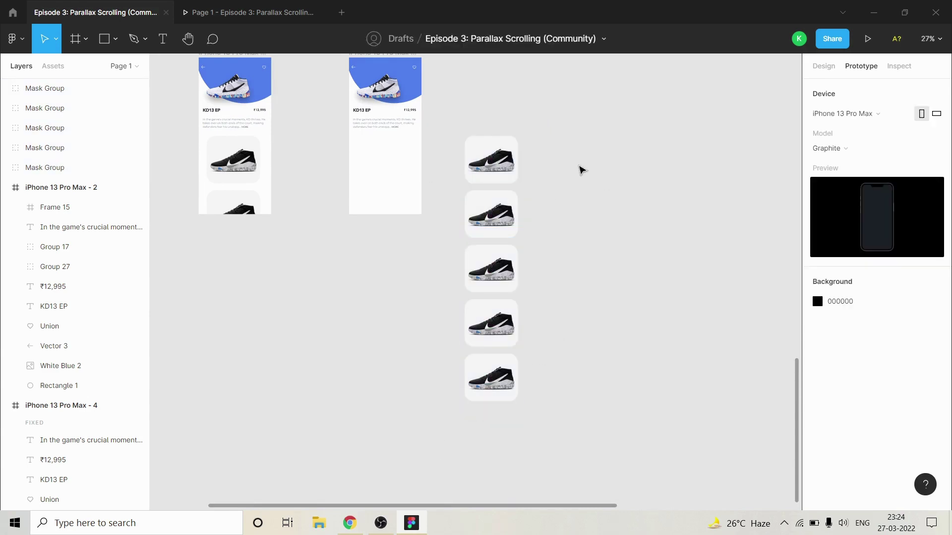
{"action": "scroll", "coordinate": [357, 203], "scroll_direction": "up", "scroll_amount": 2}
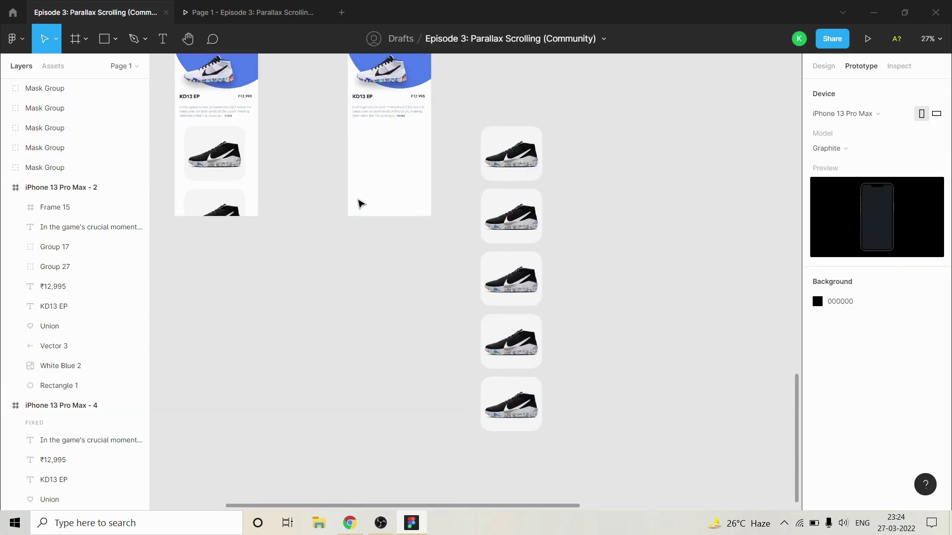
{"action": "left_click", "coordinate": [513, 159]}
{"action": "left_click", "coordinate": [589, 134]}
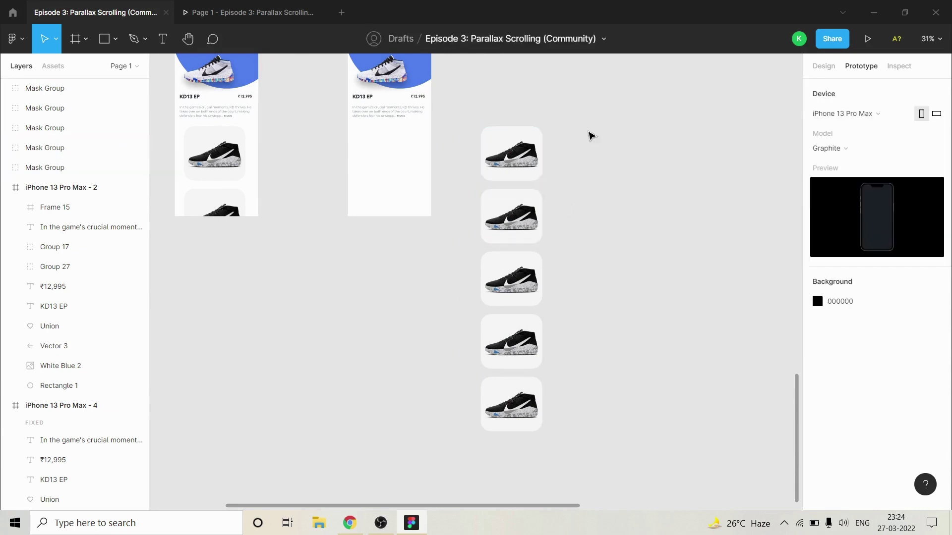
Step: Wrap the five vertically stacked shoe mask groups in a new frame
{"action": "left_click_drag", "start_coordinate": [607, 100], "coordinate": [467, 446]}
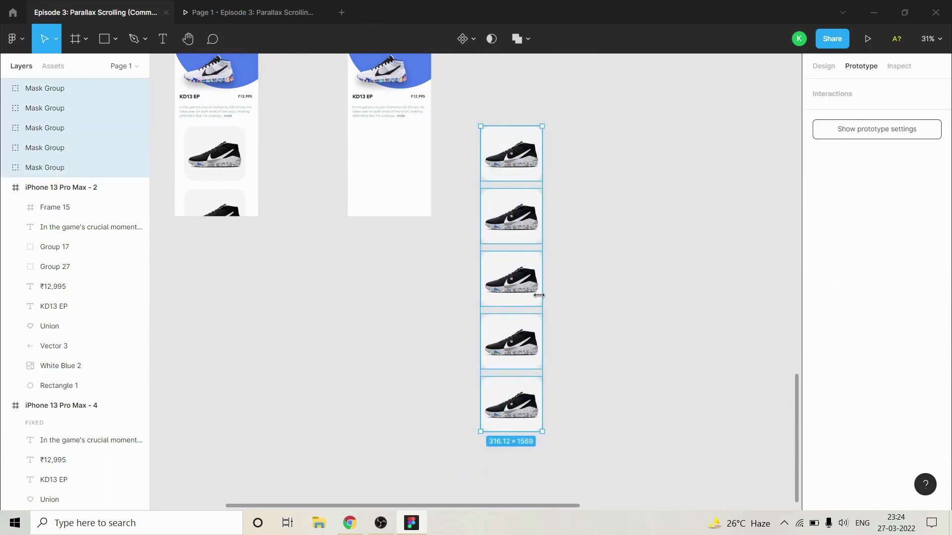
{"action": "right_click", "coordinate": [523, 297]}
{"action": "left_click", "coordinate": [572, 298]}
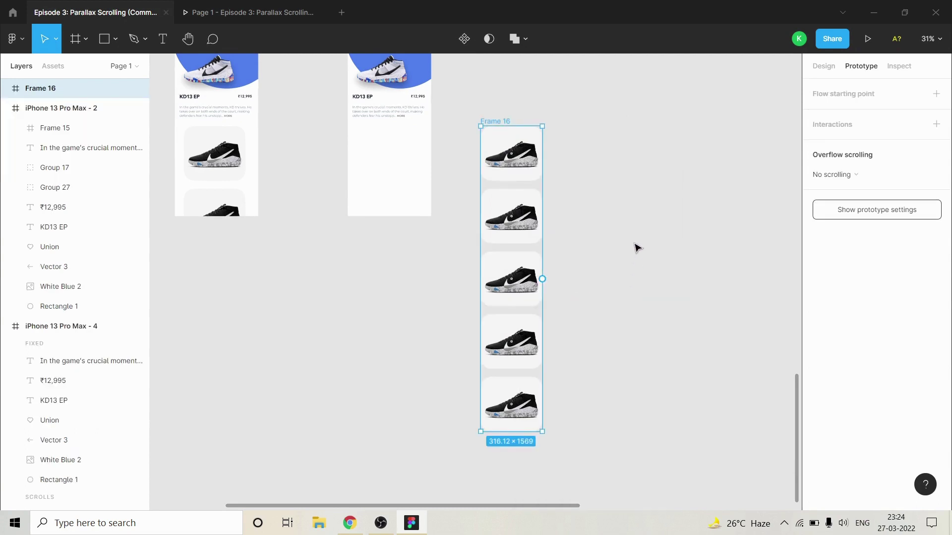
Step: Turn Clip content off for iPhone 13 Pro Max - 4 to inspect its overflow, and turn it back on
{"action": "scroll", "coordinate": [626, 301], "scroll_direction": "down", "scroll_amount": 1}
{"action": "scroll", "coordinate": [417, 77], "scroll_direction": "up", "scroll_amount": 2}
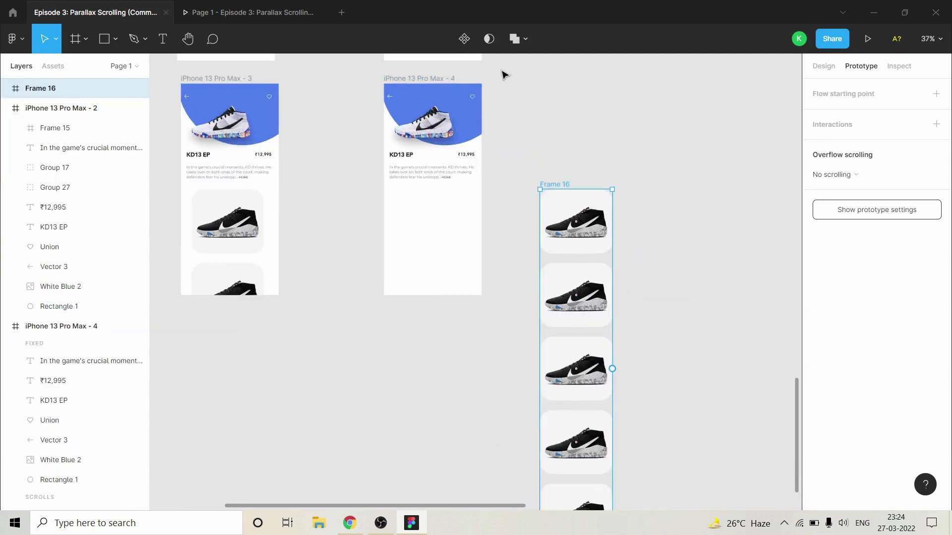
{"action": "left_click", "coordinate": [503, 73]}
{"action": "left_click", "coordinate": [425, 82]}
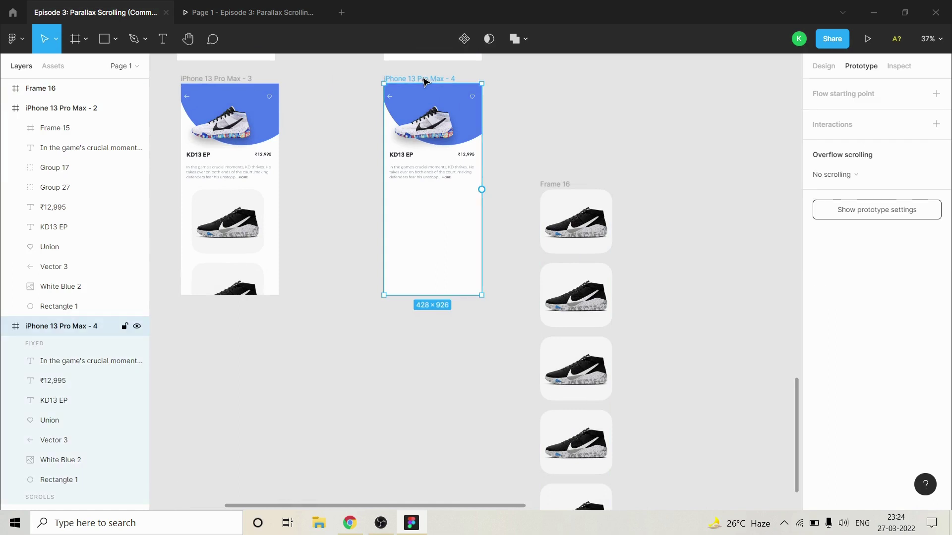
{"action": "left_click", "coordinate": [824, 66]}
{"action": "left_click", "coordinate": [818, 198]}
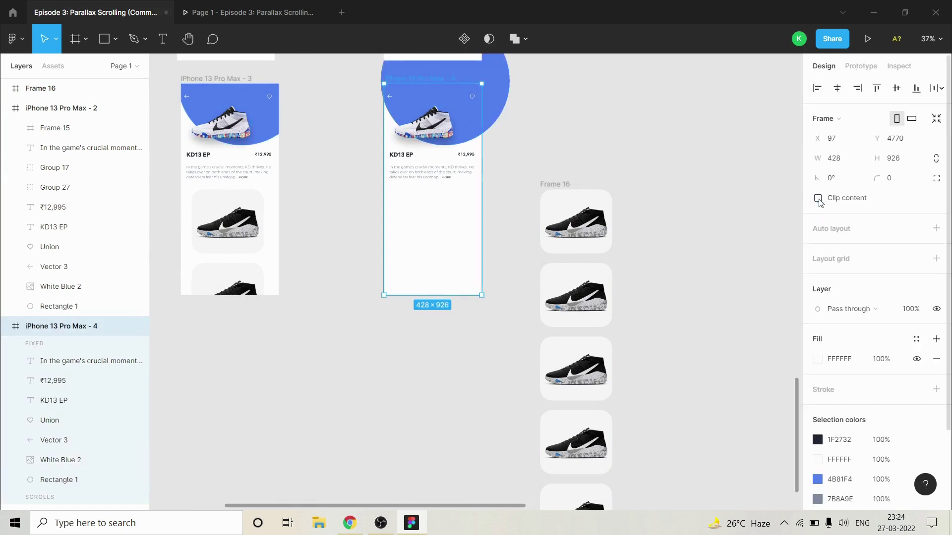
{"action": "left_click", "coordinate": [818, 199]}
{"action": "left_click", "coordinate": [704, 178]}
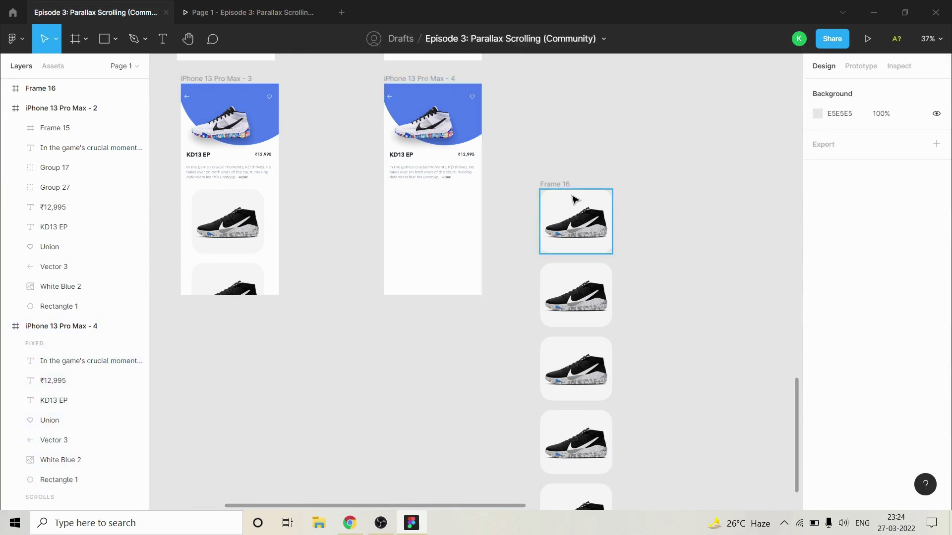
Step: Place the shoe column frame in iPhone 13 Pro Max - 4 at X 52, Y 478, and shorten it to 448 high without scaling the shoes
{"action": "left_click", "coordinate": [567, 184]}
{"action": "left_click_drag", "start_coordinate": [565, 185], "coordinate": [420, 191]}
{"action": "scroll", "coordinate": [546, 208], "scroll_direction": "down", "scroll_amount": 3}
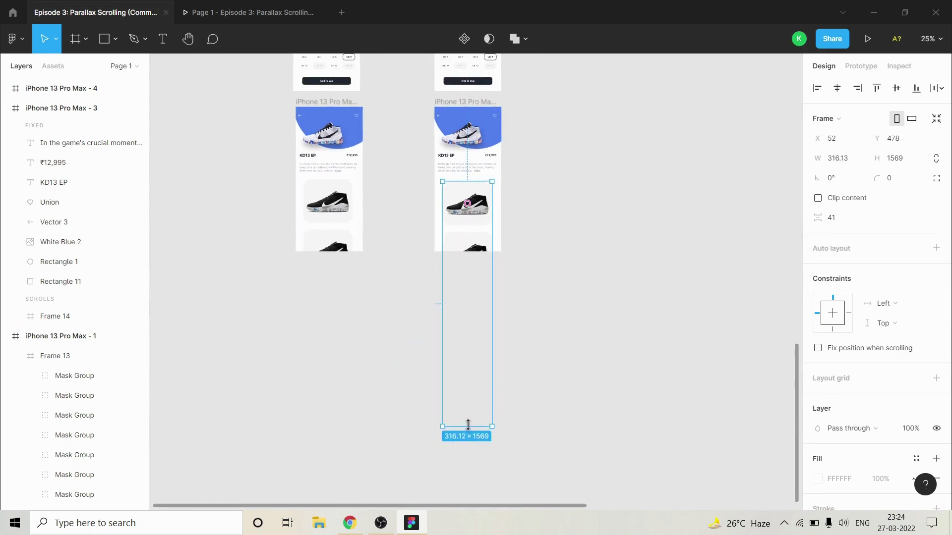
{"action": "left_click_drag", "start_coordinate": [468, 425], "coordinate": [464, 250]}
{"action": "scroll", "coordinate": [484, 83], "scroll_direction": "up", "scroll_amount": 2}
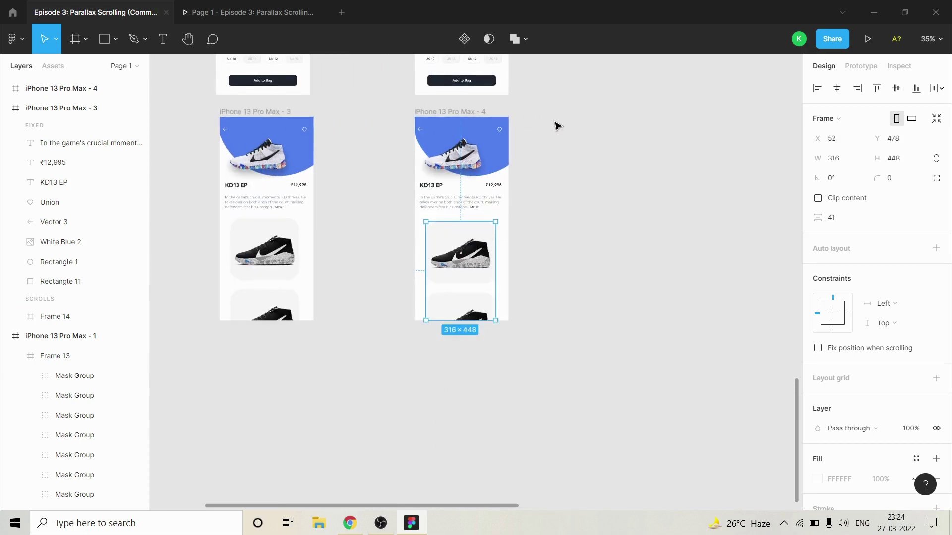
{"action": "scroll", "coordinate": [557, 126], "scroll_direction": "up", "scroll_amount": 3}
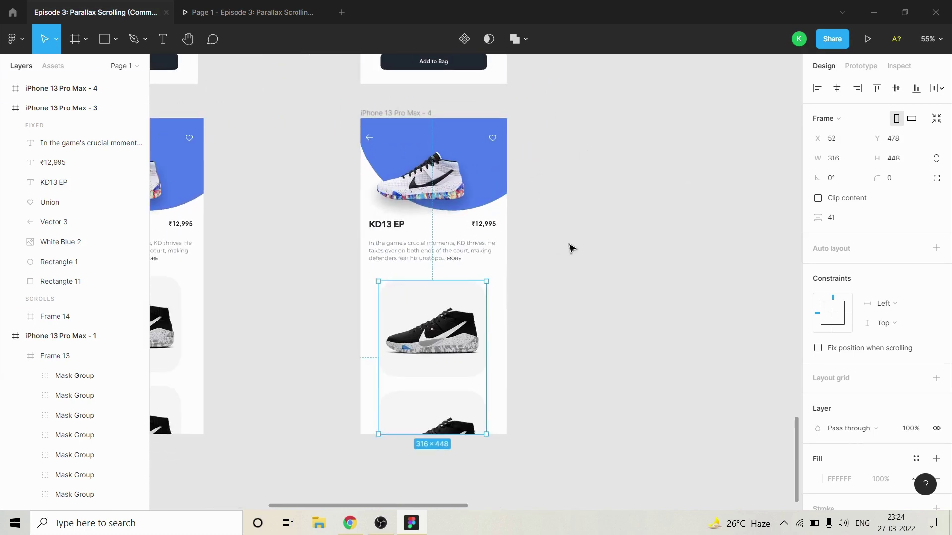
{"action": "left_click", "coordinate": [570, 246]}
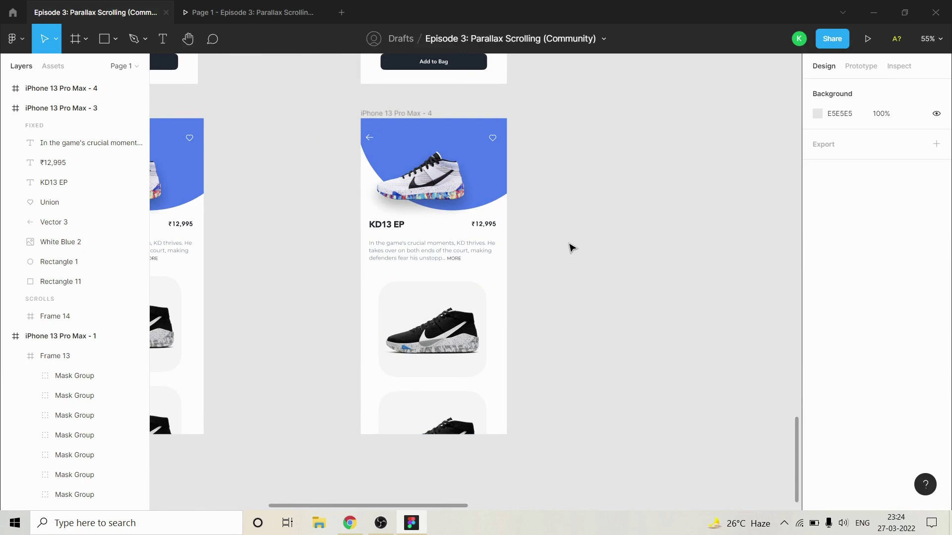
Step: Set the shoe column frame in iPhone 13 Pro Max - 4 to Vertical scrolling for its overflow
{"action": "left_click", "coordinate": [430, 328]}
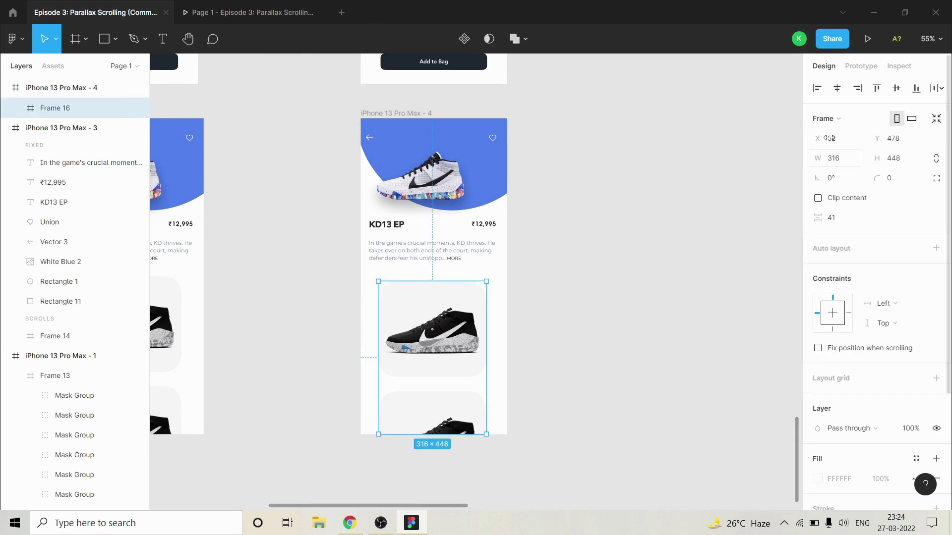
{"action": "left_click", "coordinate": [862, 67]}
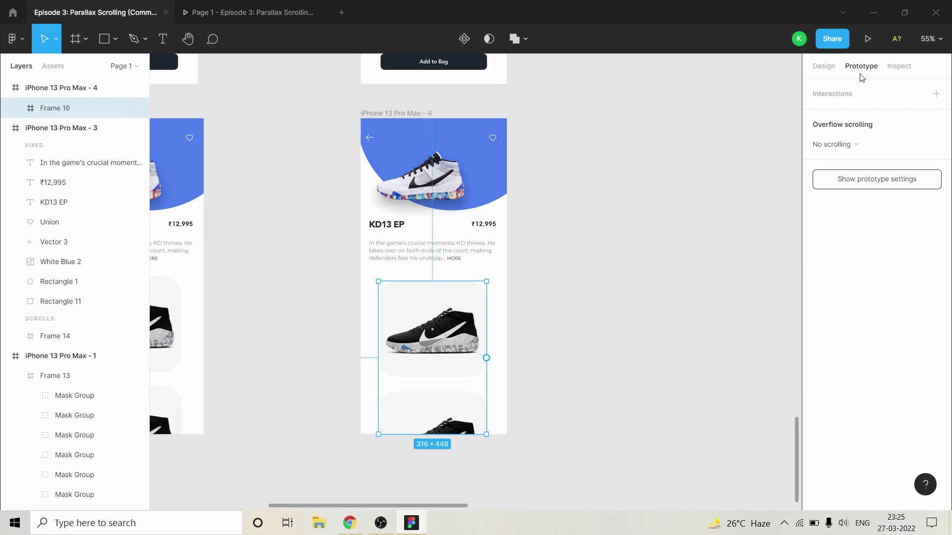
{"action": "left_click", "coordinate": [830, 146]}
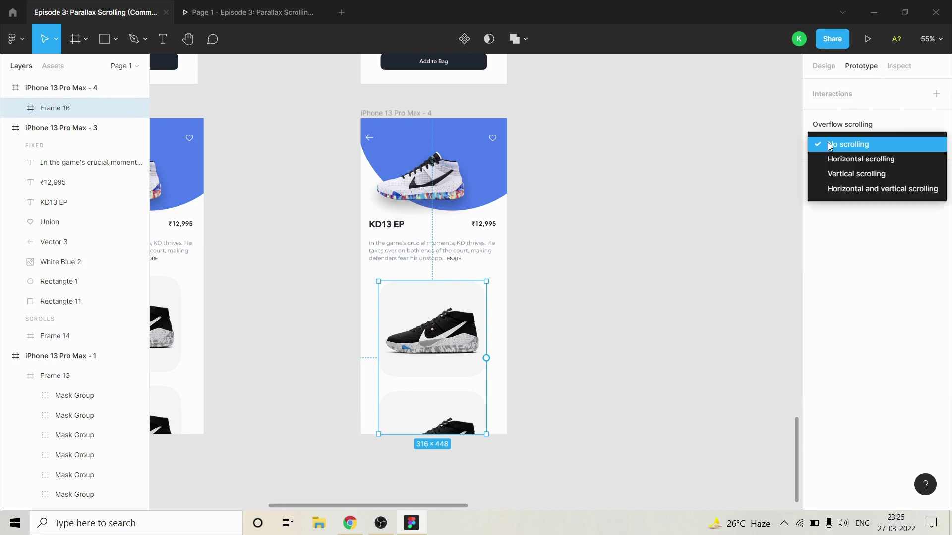
{"action": "left_click", "coordinate": [833, 176]}
{"action": "left_click", "coordinate": [588, 214]}
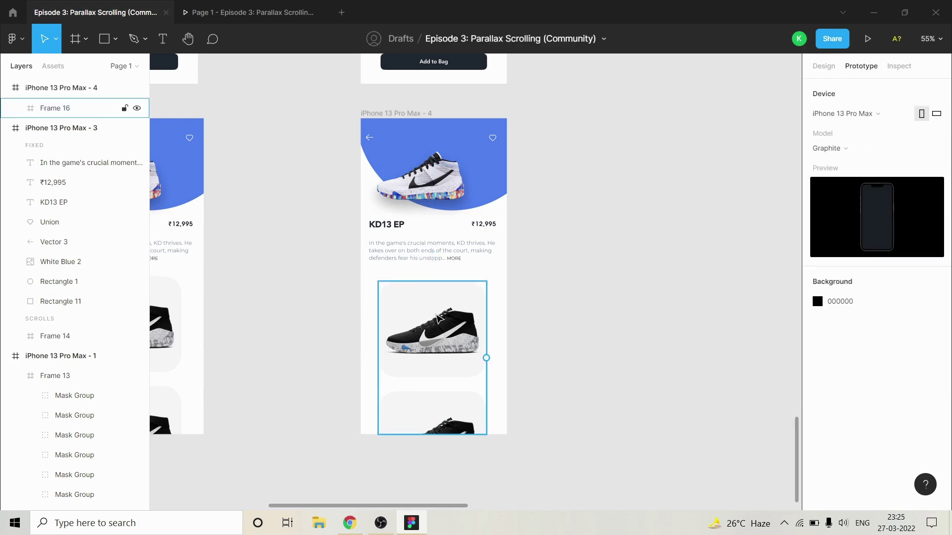
Step: Check the overflow settings of iPhone 13 Pro Max - 4 and its shoe column, and test the column's scrolling behind the header in the prototype preview
{"action": "left_click", "coordinate": [438, 319]}
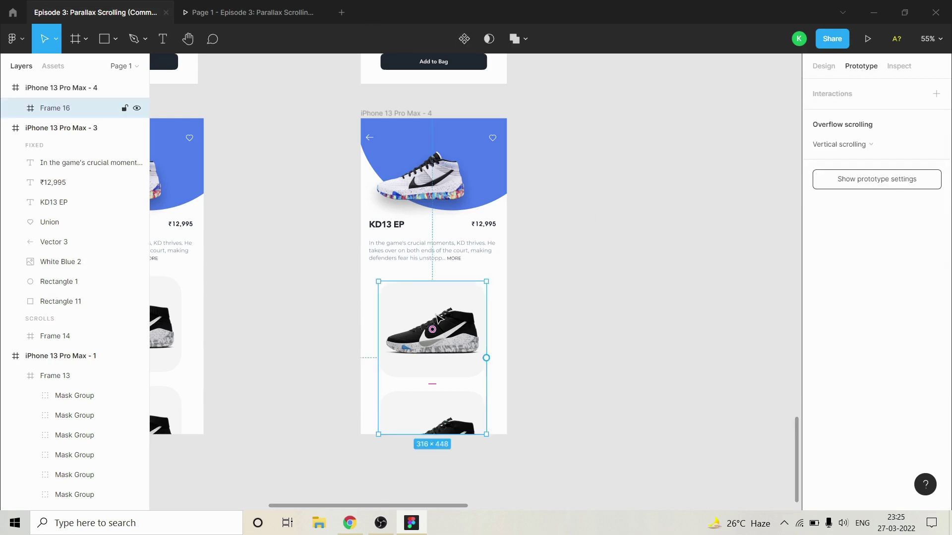
{"action": "left_click", "coordinate": [369, 113]}
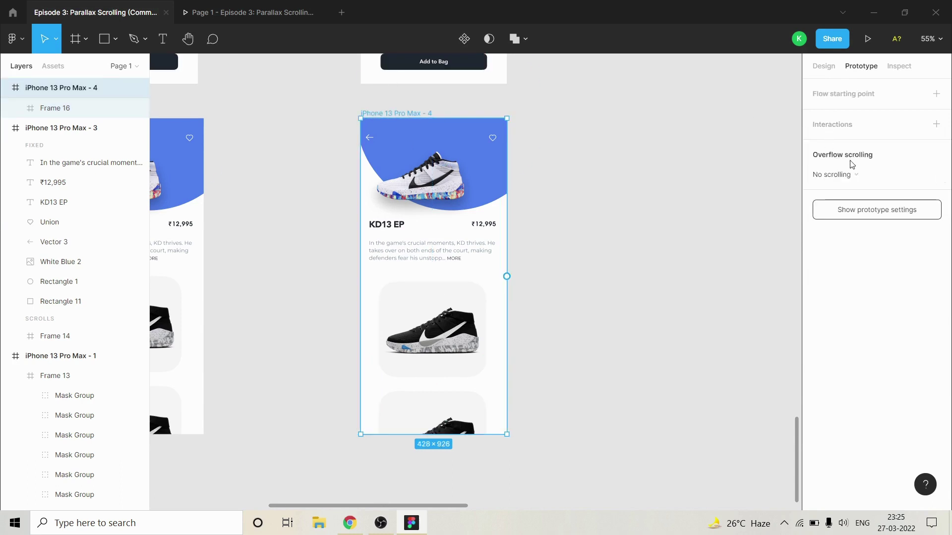
{"action": "left_click", "coordinate": [432, 312]}
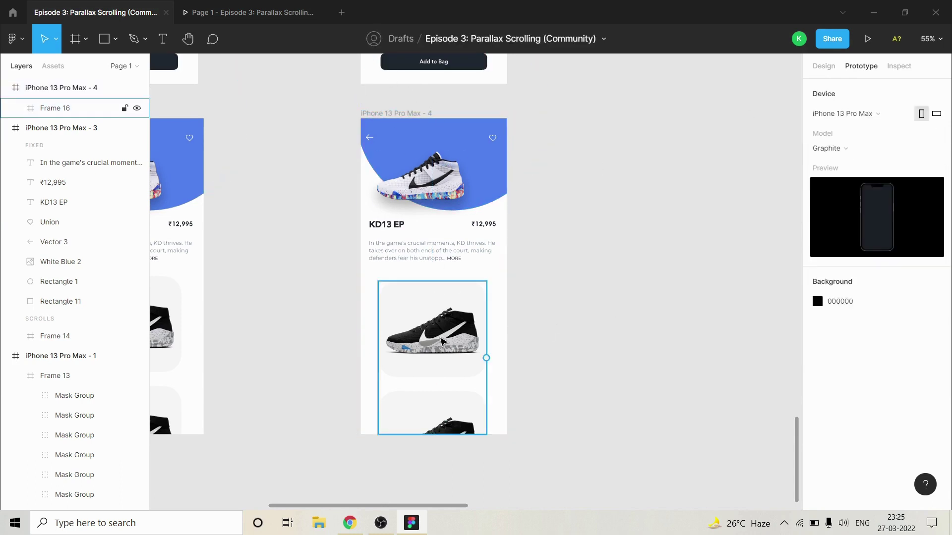
{"action": "left_click", "coordinate": [643, 263]}
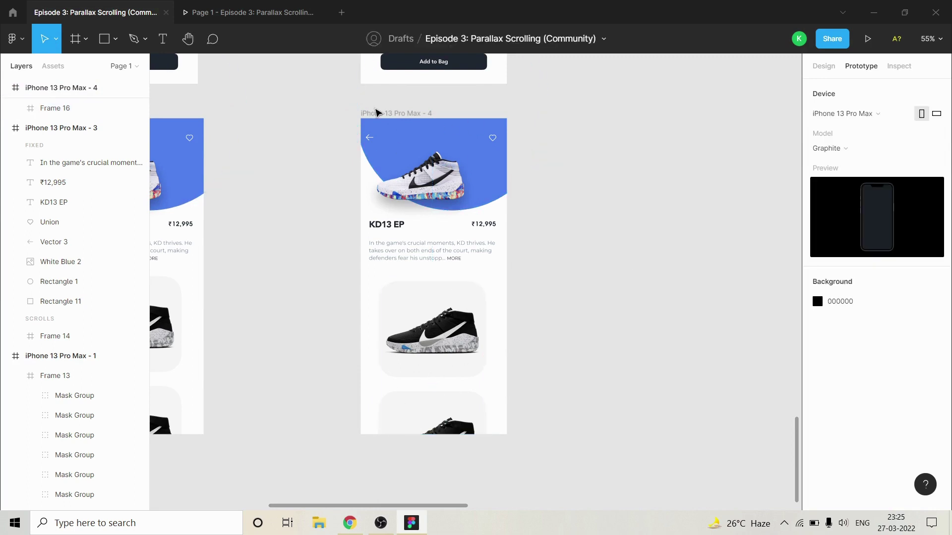
{"action": "left_click", "coordinate": [377, 113]}
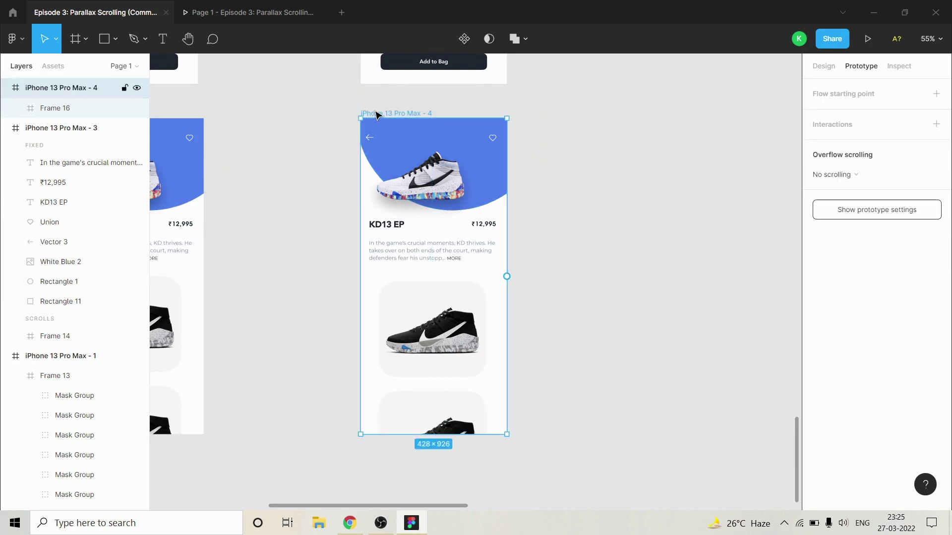
{"action": "left_click", "coordinate": [868, 40]}
{"action": "left_click_drag", "start_coordinate": [488, 416], "coordinate": [484, 271]}
{"action": "left_click_drag", "start_coordinate": [491, 428], "coordinate": [498, 291]}
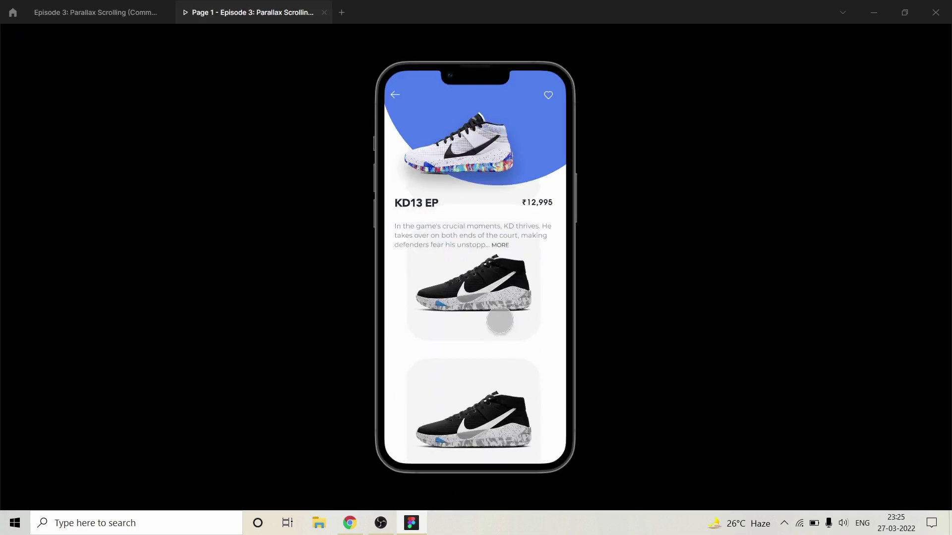
{"action": "left_click_drag", "start_coordinate": [494, 404], "coordinate": [498, 293]}
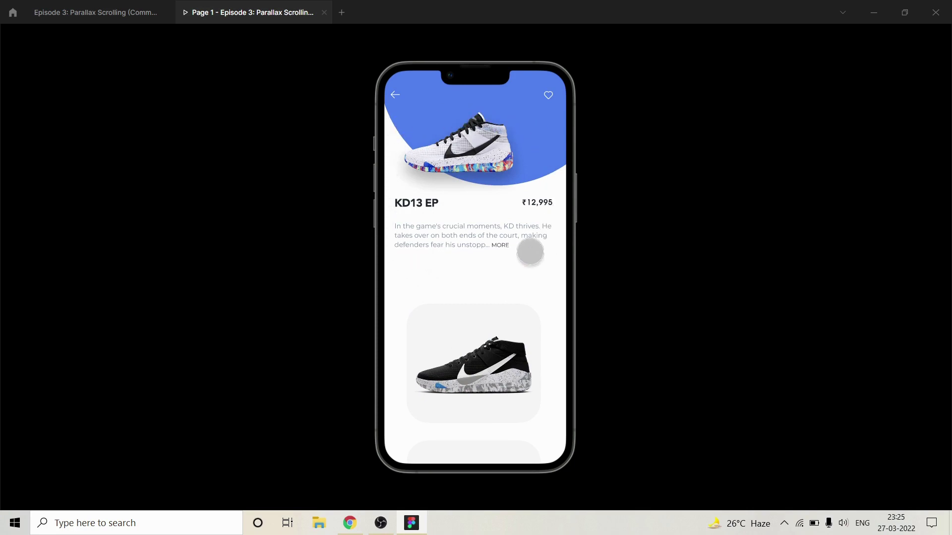
{"action": "left_click_drag", "start_coordinate": [493, 395], "coordinate": [490, 296]}
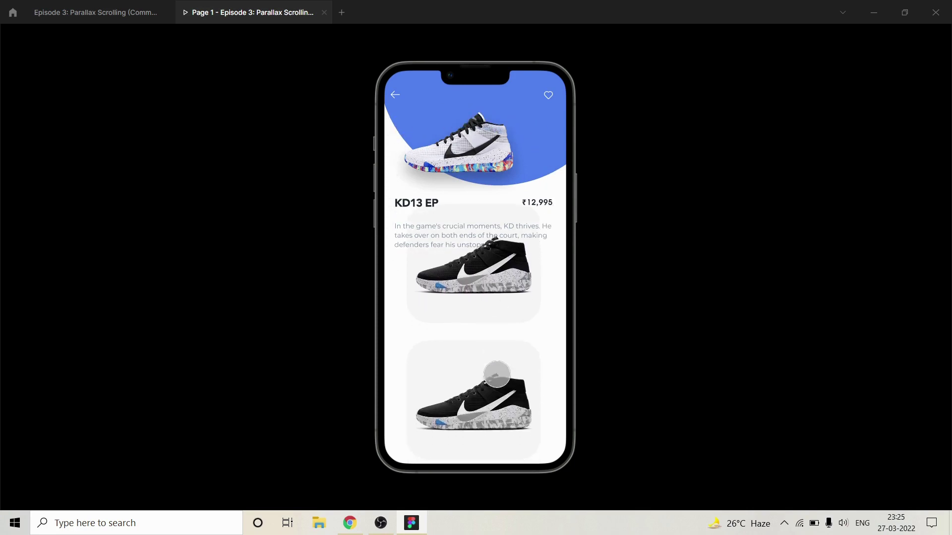
{"action": "left_click_drag", "start_coordinate": [494, 389], "coordinate": [504, 253]}
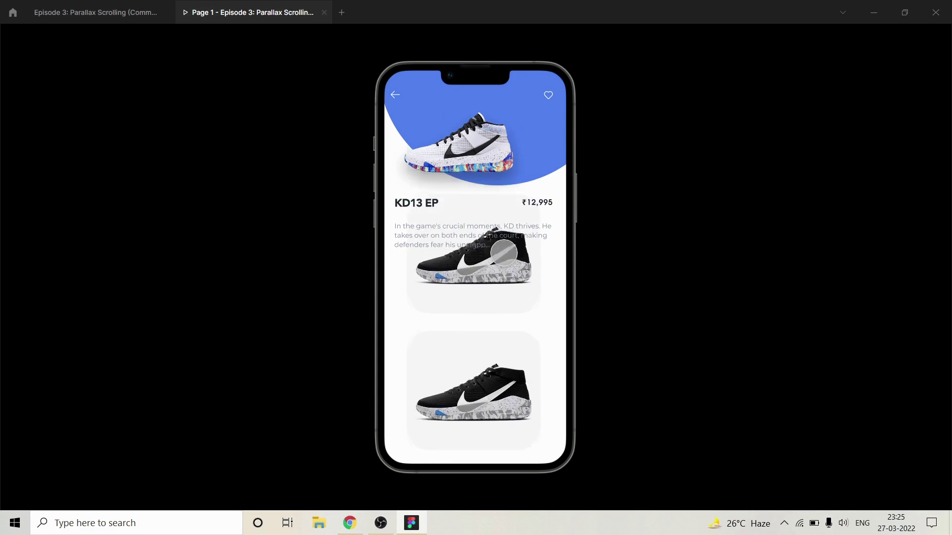
{"action": "left_click_drag", "start_coordinate": [493, 388], "coordinate": [461, 335]}
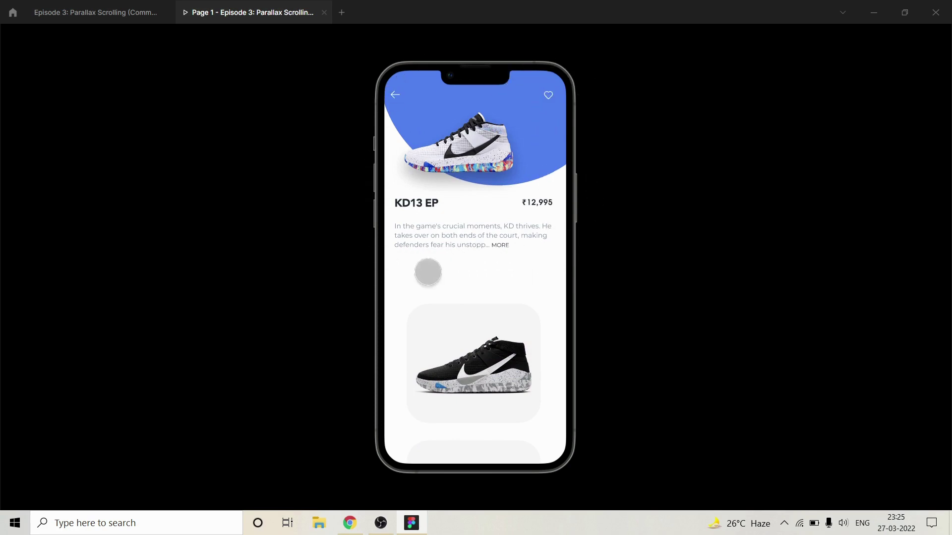
{"action": "left_click_drag", "start_coordinate": [488, 402], "coordinate": [492, 312]}
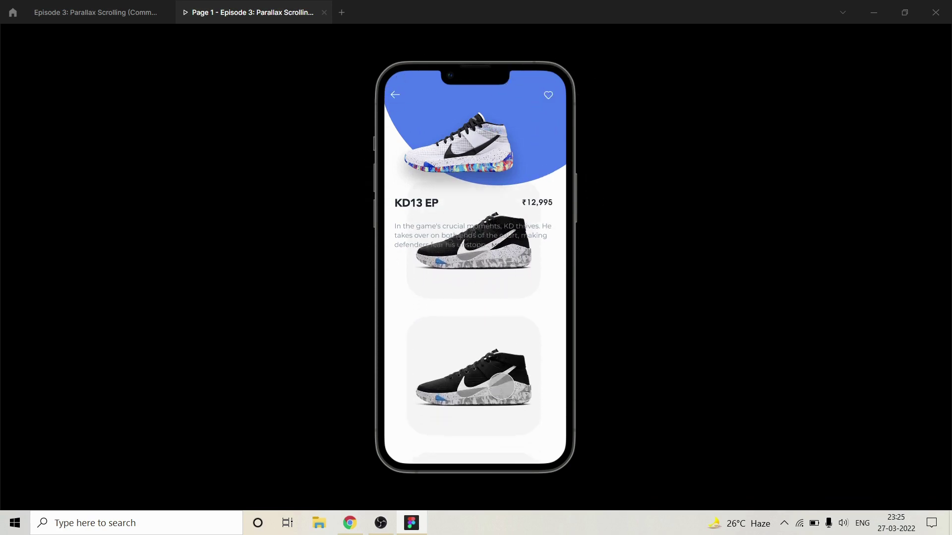
{"action": "left_click", "coordinate": [107, 16]}
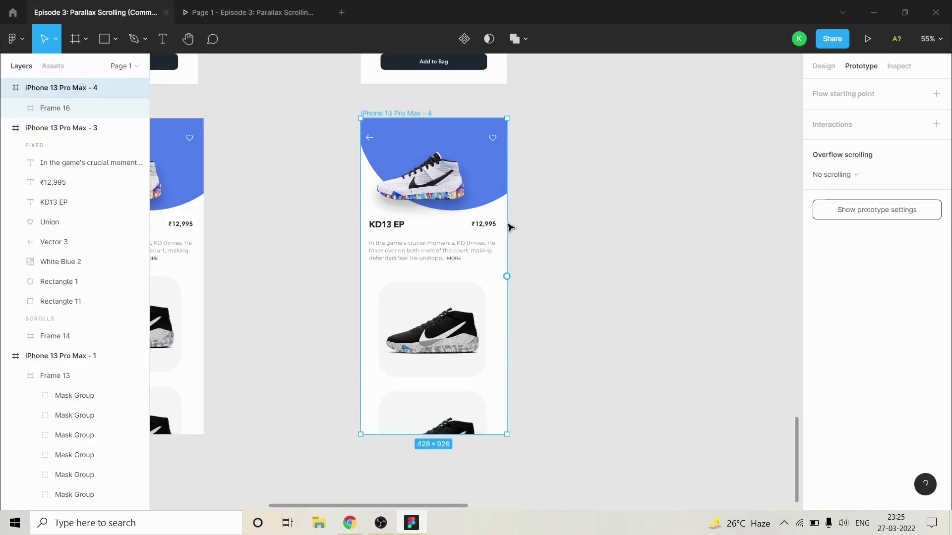
Step: Draw a 428 × 436 rectangle at X 0, Y 0 covering the header and description area of iPhone 13 Pro Max - 4
{"action": "left_click", "coordinate": [105, 39]}
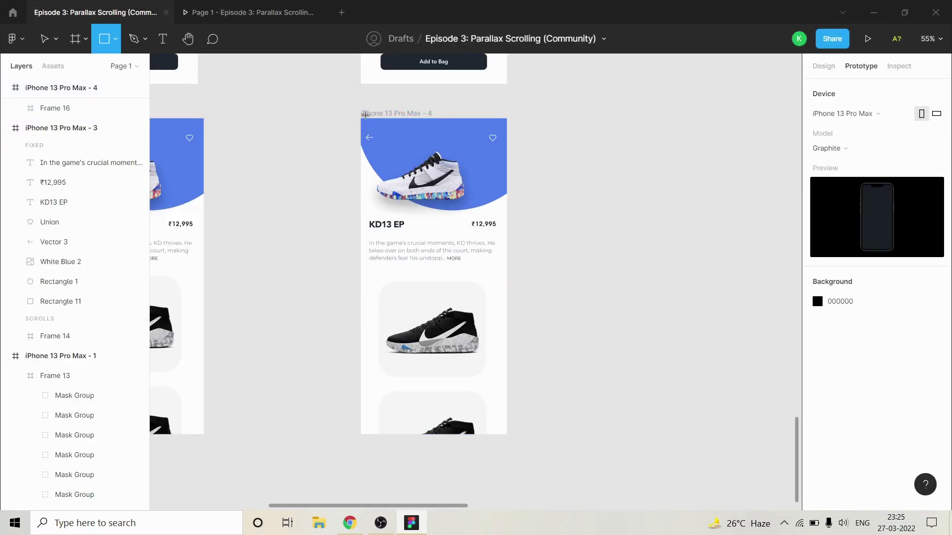
{"action": "mouse_move", "coordinate": [361, 117]}
{"action": "left_mouse_down"}
{"action": "mouse_move", "coordinate": [370, 192]}
{"action": "mouse_move", "coordinate": [496, 276]}
{"action": "mouse_move", "coordinate": [508, 267]}
{"action": "left_mouse_up"}
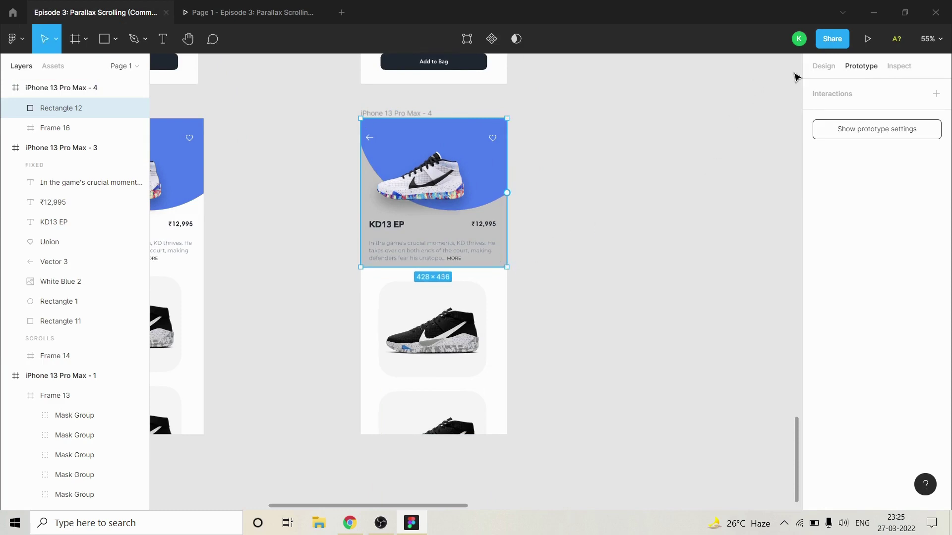
{"action": "left_click", "coordinate": [824, 67]}
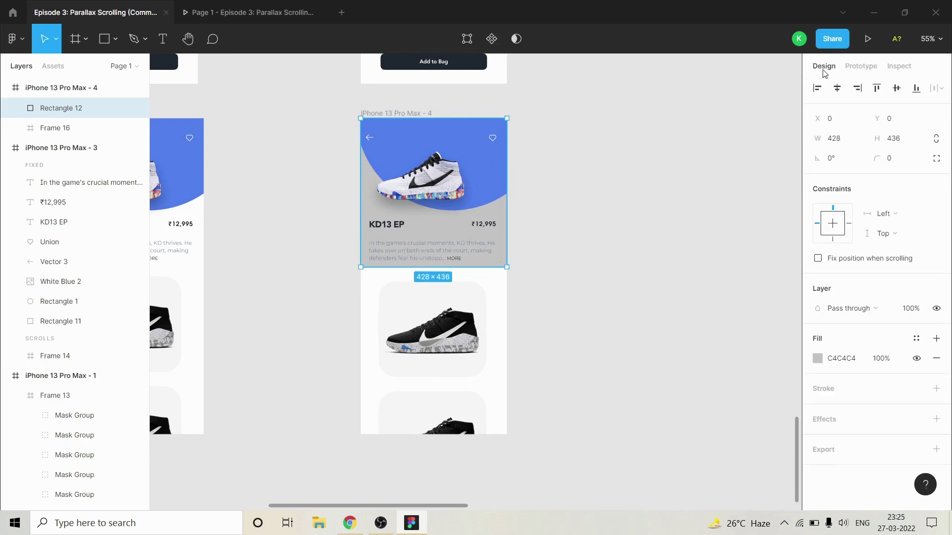
Step: Fill the new header rectangle with FFFFFF and fix its position when scrolling
{"action": "left_click", "coordinate": [820, 362]}
{"action": "type", "text": "ffffff"}
{"action": "key", "text": "Return"}
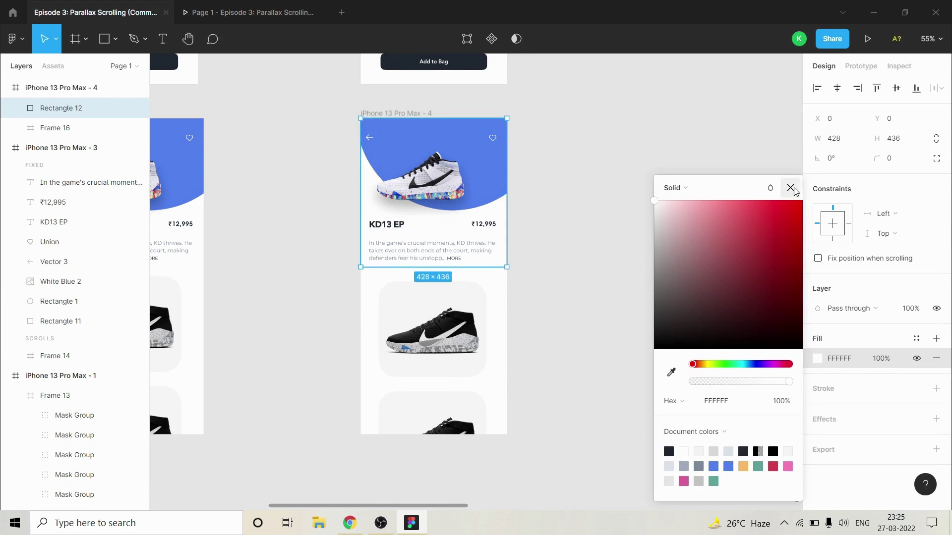
{"action": "left_click", "coordinate": [791, 189]}
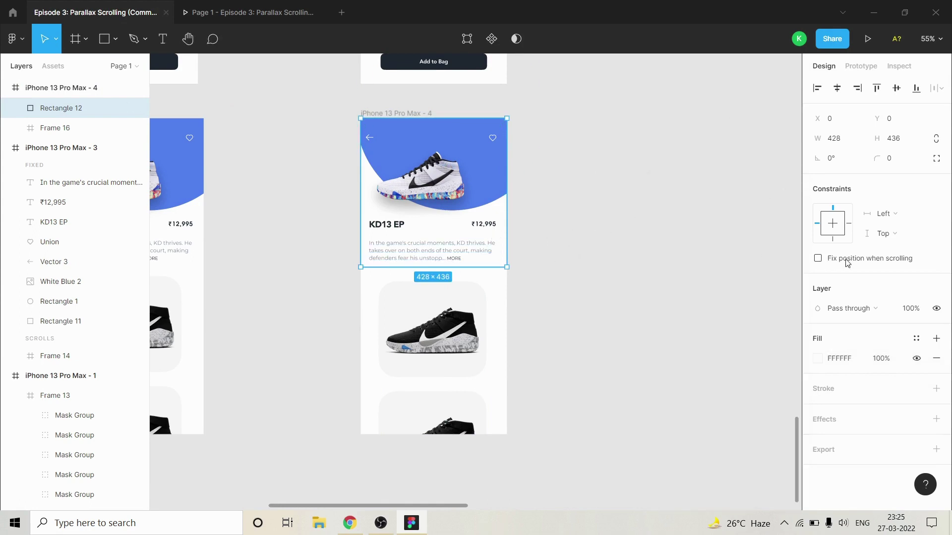
{"action": "left_click", "coordinate": [819, 259]}
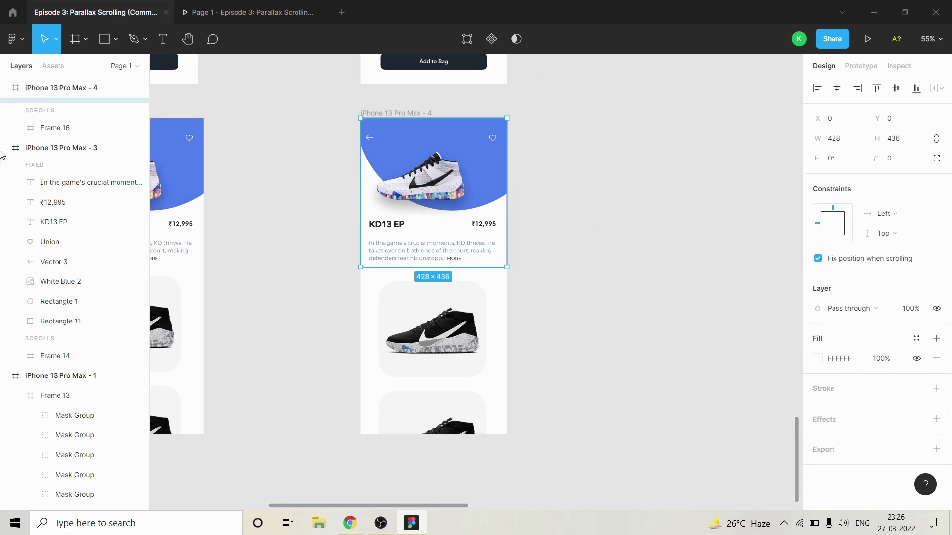
Step: Review the fixed layers of iPhone 13 Pro Max - 4, from the description text down to the white rectangle
{"action": "scroll", "coordinate": [100, 193], "scroll_direction": "up", "scroll_amount": 3}
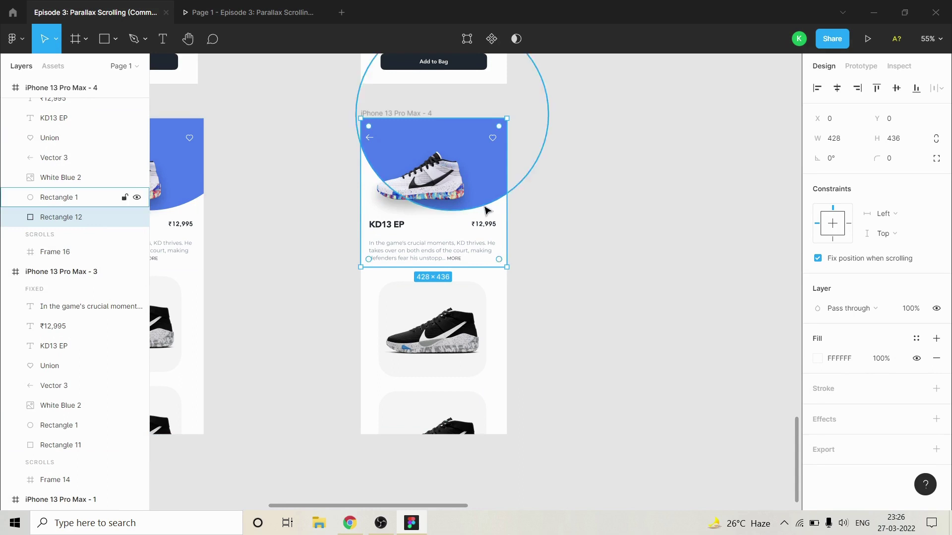
{"action": "scroll", "coordinate": [486, 210], "scroll_direction": "up", "scroll_amount": 1}
{"action": "left_click", "coordinate": [437, 205]}
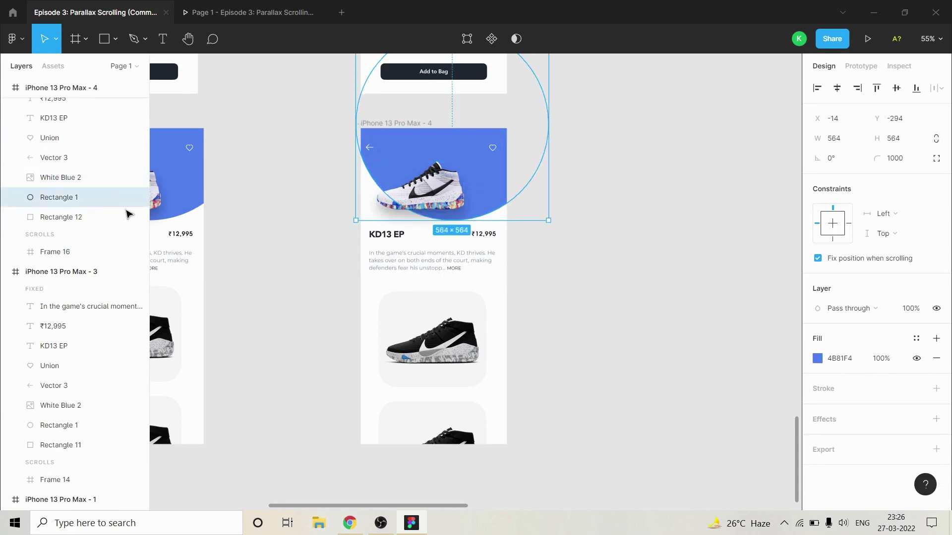
{"action": "scroll", "coordinate": [74, 208], "scroll_direction": "up", "scroll_amount": 3}
{"action": "left_click", "coordinate": [69, 141]}
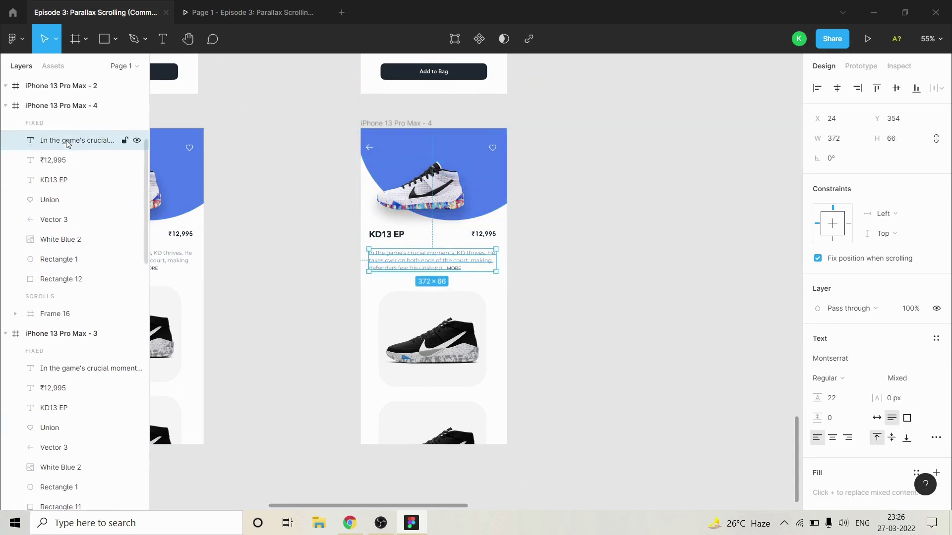
{"action": "left_click", "coordinate": [76, 280], "text": "shift"}
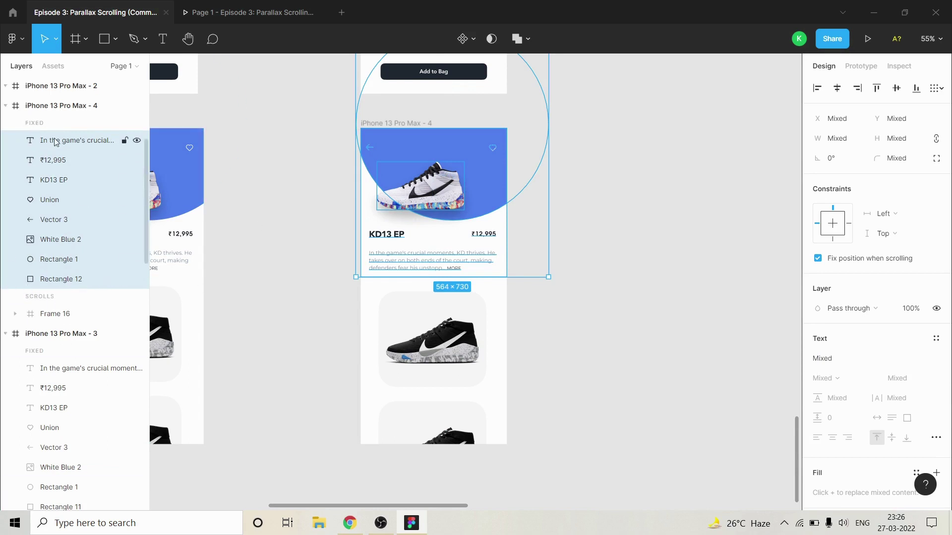
{"action": "left_click", "coordinate": [678, 179]}
Step: Check the fixed-position setting of the header's shoe image, blue circle and heart icon, and that of the shoe column frame
{"action": "left_click", "coordinate": [61, 240]}
{"action": "left_click", "coordinate": [59, 259]}
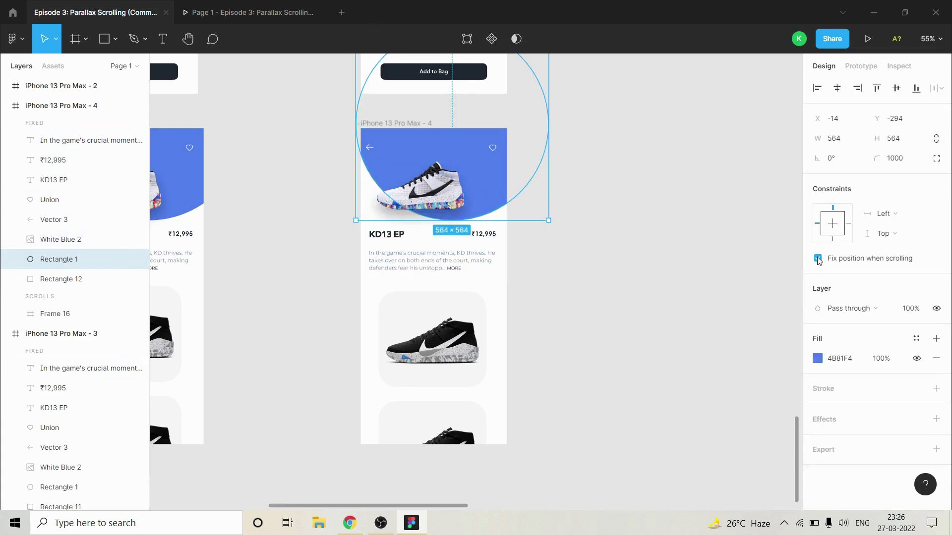
{"action": "left_click", "coordinate": [469, 191]}
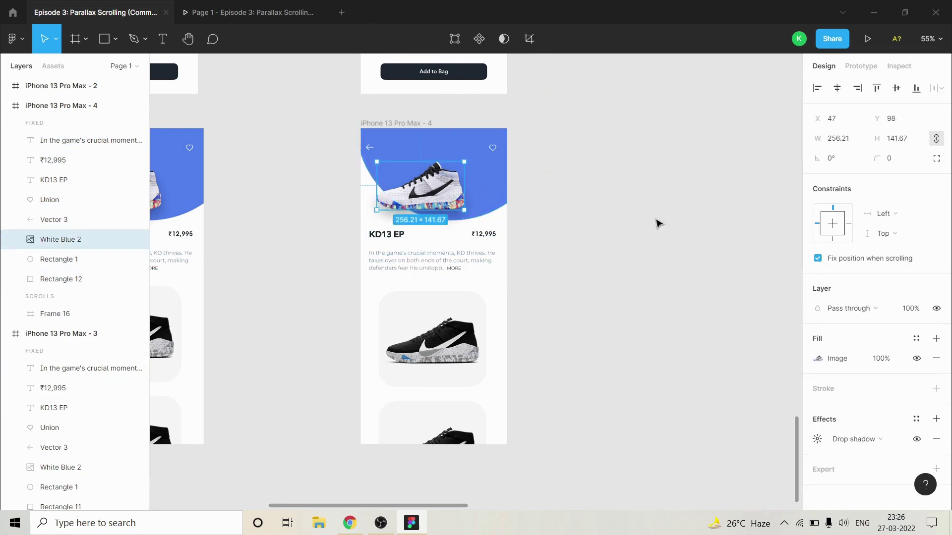
{"action": "left_click", "coordinate": [492, 148]}
{"action": "left_click", "coordinate": [719, 236]}
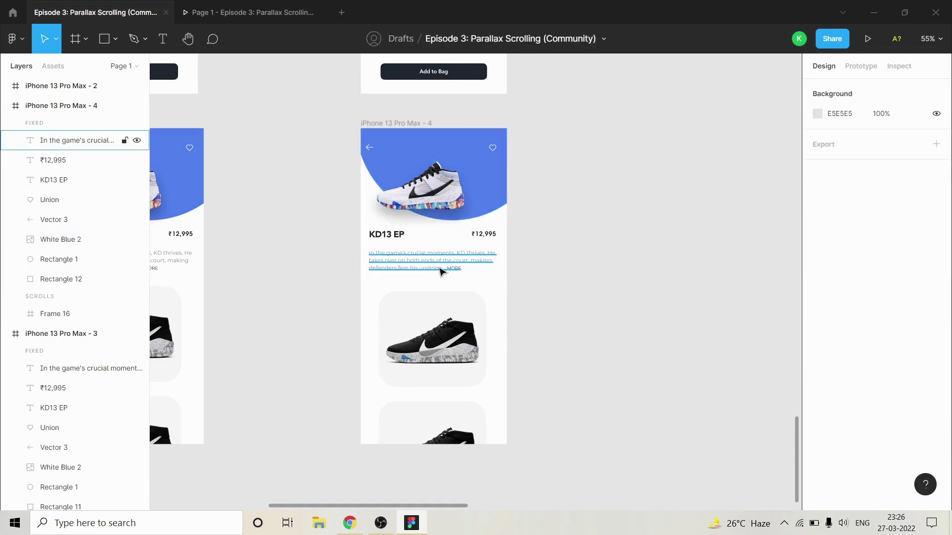
{"action": "left_click", "coordinate": [447, 241]}
{"action": "left_click", "coordinate": [729, 247]}
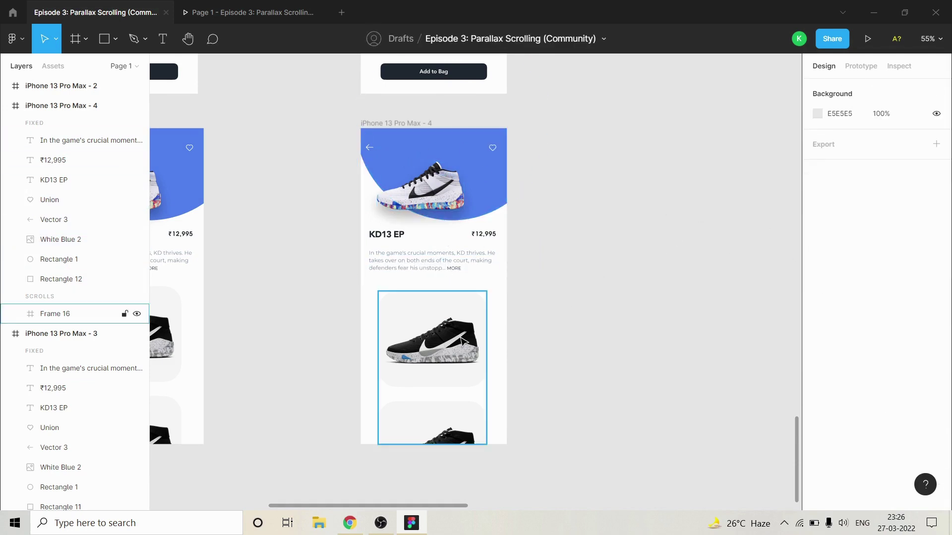
{"action": "left_click", "coordinate": [75, 314]}
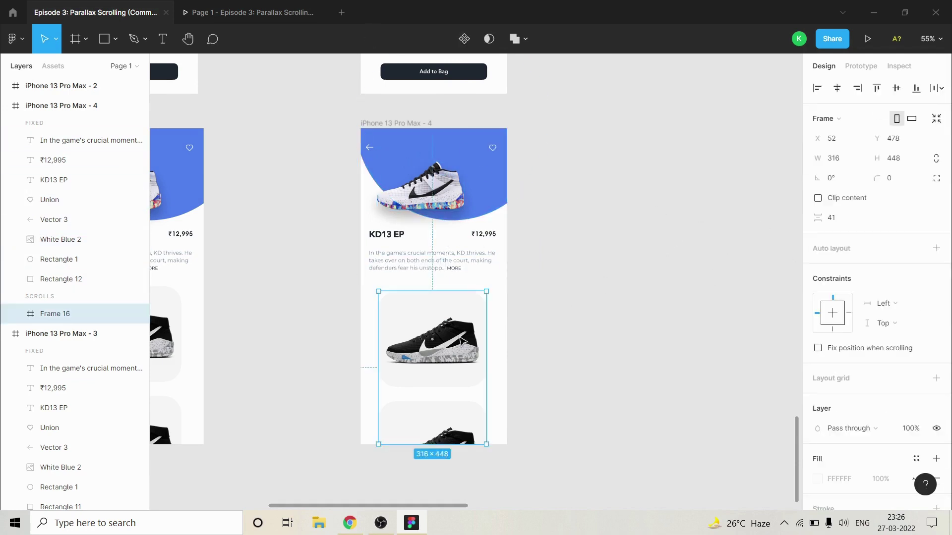
{"action": "left_click", "coordinate": [686, 299]}
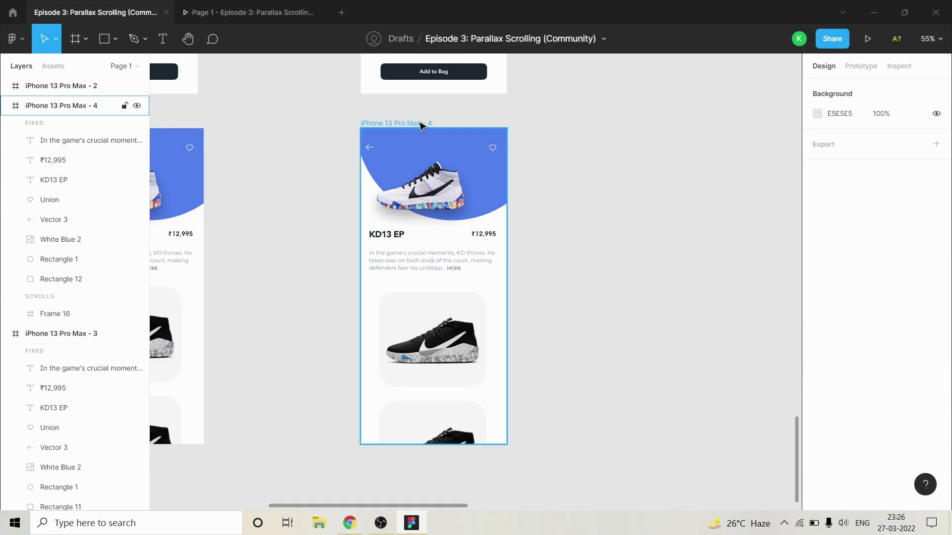
Step: Preview iPhone 13 Pro Max - 4 and scroll the shoe column up and down to check how it passes beneath the fixed header
{"action": "left_click", "coordinate": [421, 124]}
{"action": "left_click", "coordinate": [867, 39]}
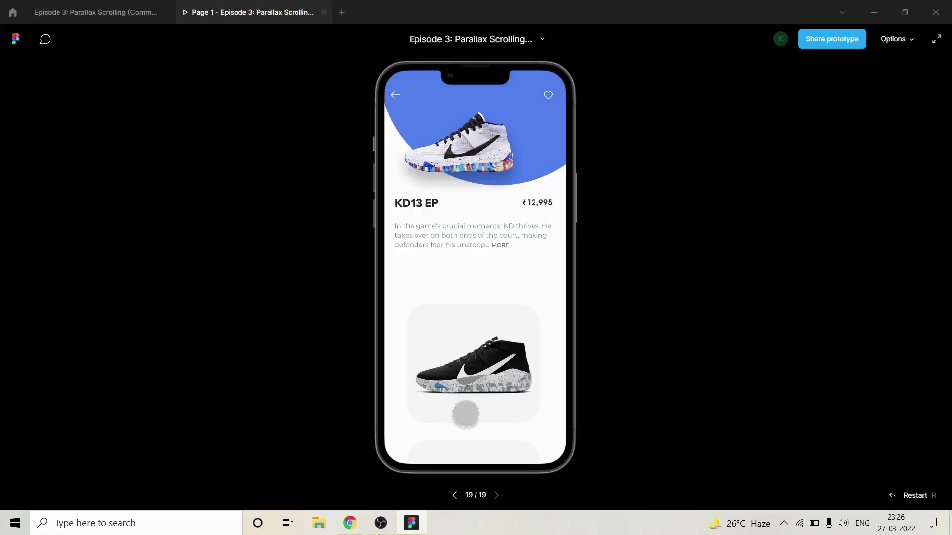
{"action": "scroll", "coordinate": [487, 357], "scroll_direction": "down", "scroll_amount": 5}
{"action": "left_click_drag", "start_coordinate": [503, 407], "coordinate": [500, 325]}
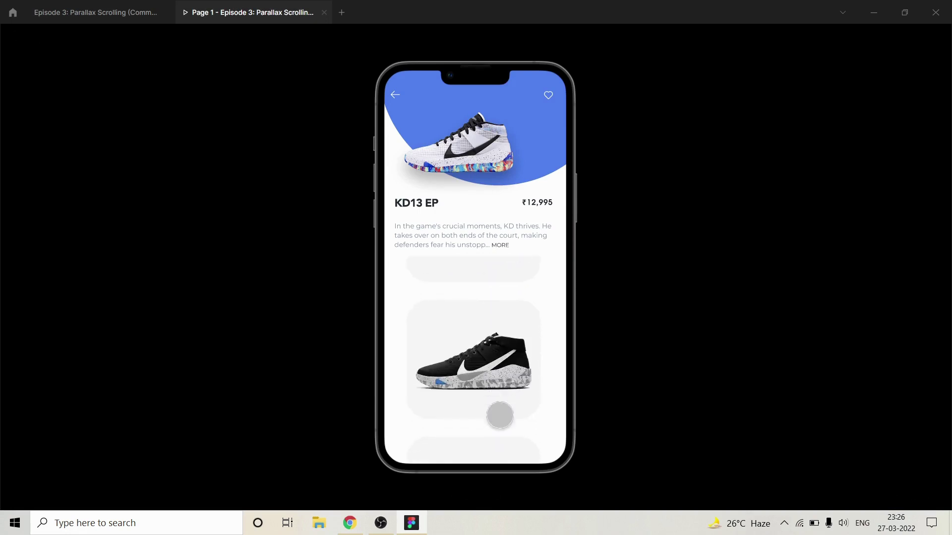
{"action": "left_click_drag", "start_coordinate": [499, 416], "coordinate": [495, 324]}
{"action": "left_click_drag", "start_coordinate": [491, 291], "coordinate": [482, 367]}
{"action": "left_click_drag", "start_coordinate": [481, 268], "coordinate": [477, 344]}
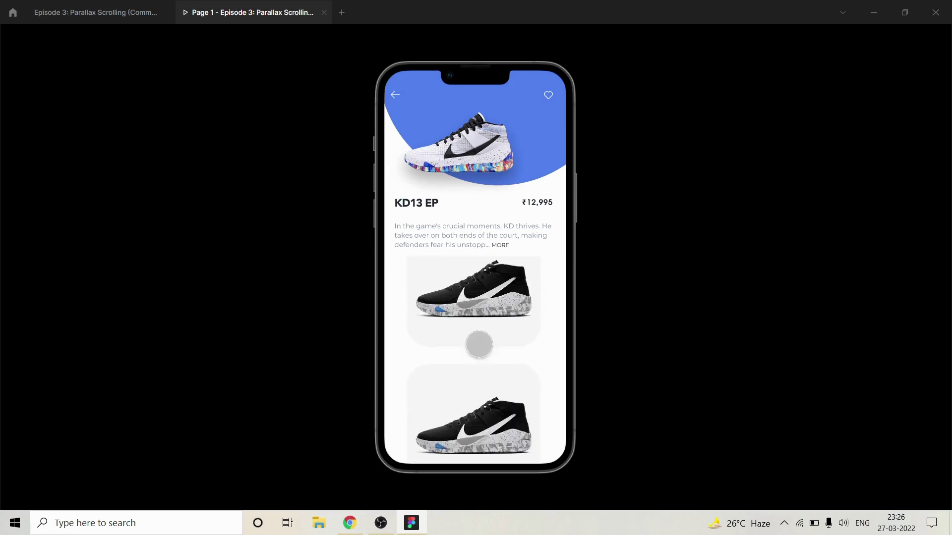
{"action": "left_click_drag", "start_coordinate": [478, 298], "coordinate": [474, 278]}
{"action": "scroll", "coordinate": [474, 278], "scroll_direction": "down", "scroll_amount": 2}
{"action": "scroll", "coordinate": [484, 322], "scroll_direction": "up", "scroll_amount": 3}
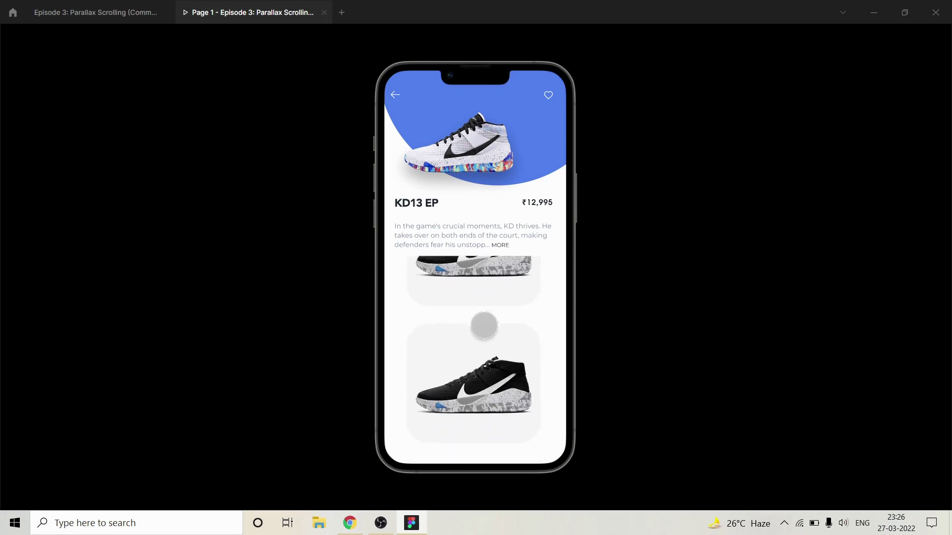
{"action": "scroll", "coordinate": [464, 357], "scroll_direction": "down", "scroll_amount": 2}
{"action": "left_click_drag", "start_coordinate": [464, 363], "coordinate": [460, 380]}
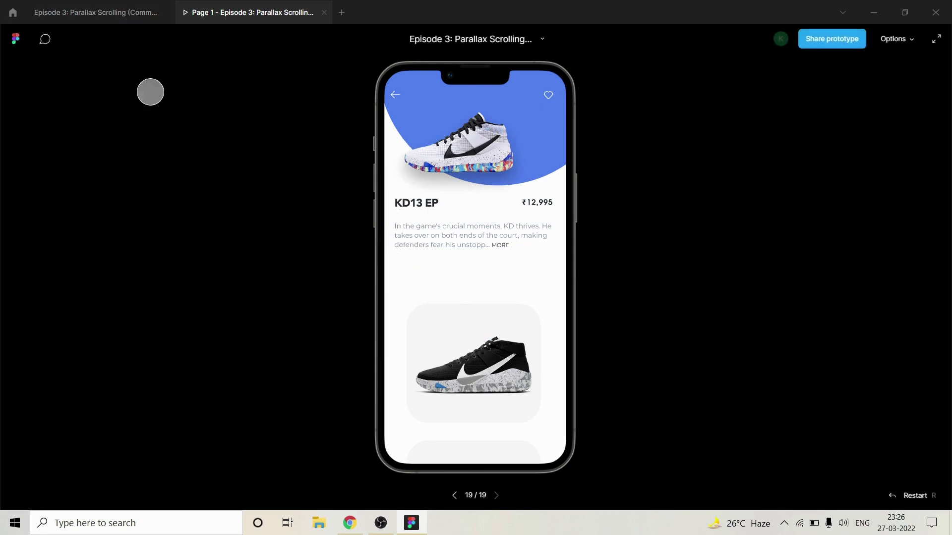
{"action": "left_click_drag", "start_coordinate": [475, 354], "coordinate": [477, 314]}
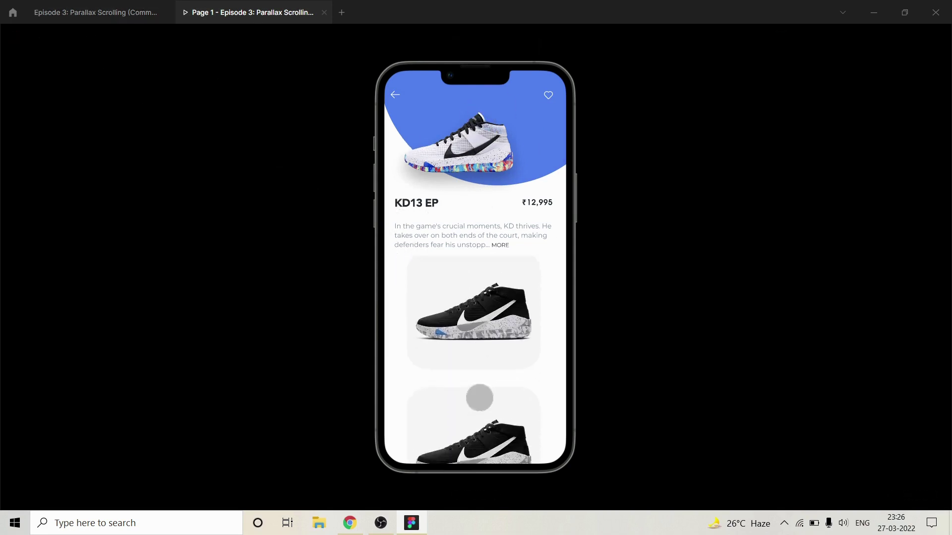
{"action": "left_click_drag", "start_coordinate": [478, 398], "coordinate": [487, 332]}
{"action": "left_click", "coordinate": [95, 12]}
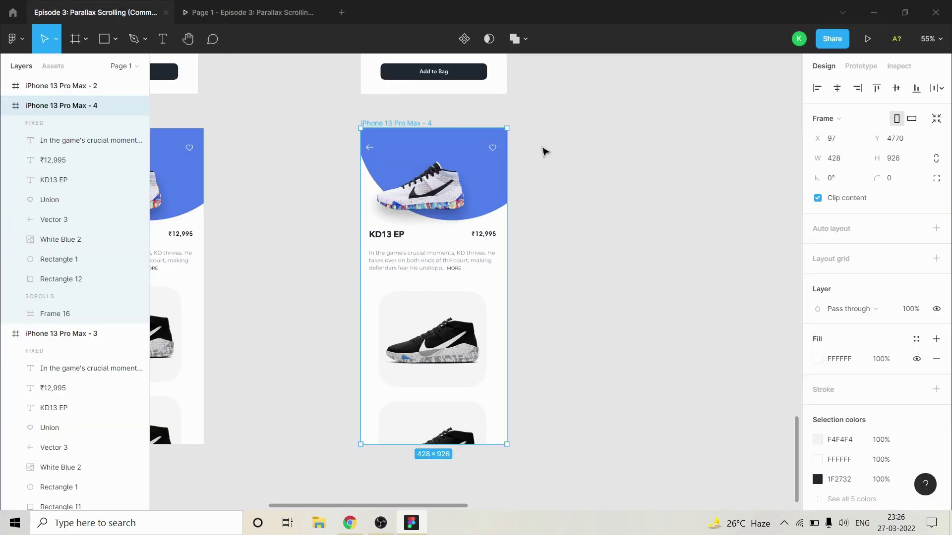